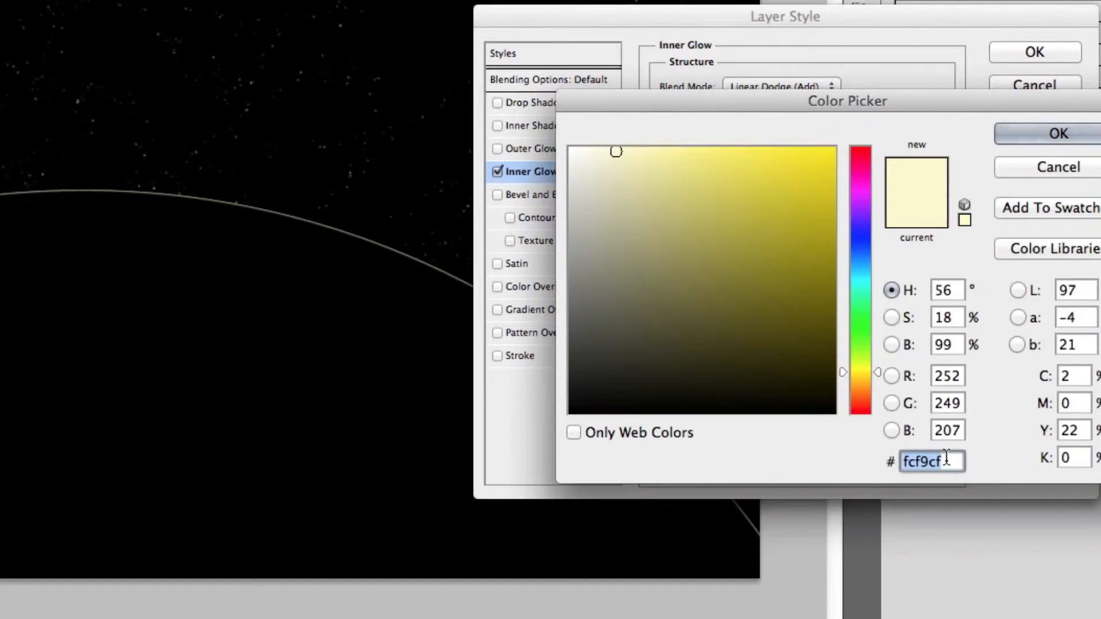
# - Set the Inner Glow colour to 62e7ff, its size to 20 px and its range to 60%
pyautogui.write('62e7ff')
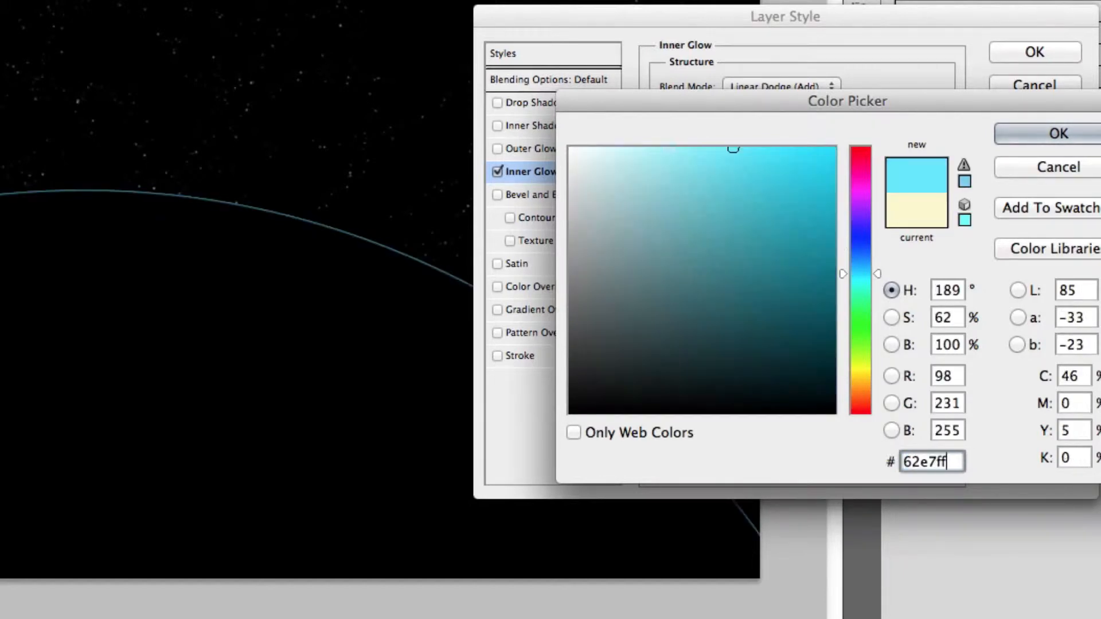
pyautogui.press('Return')
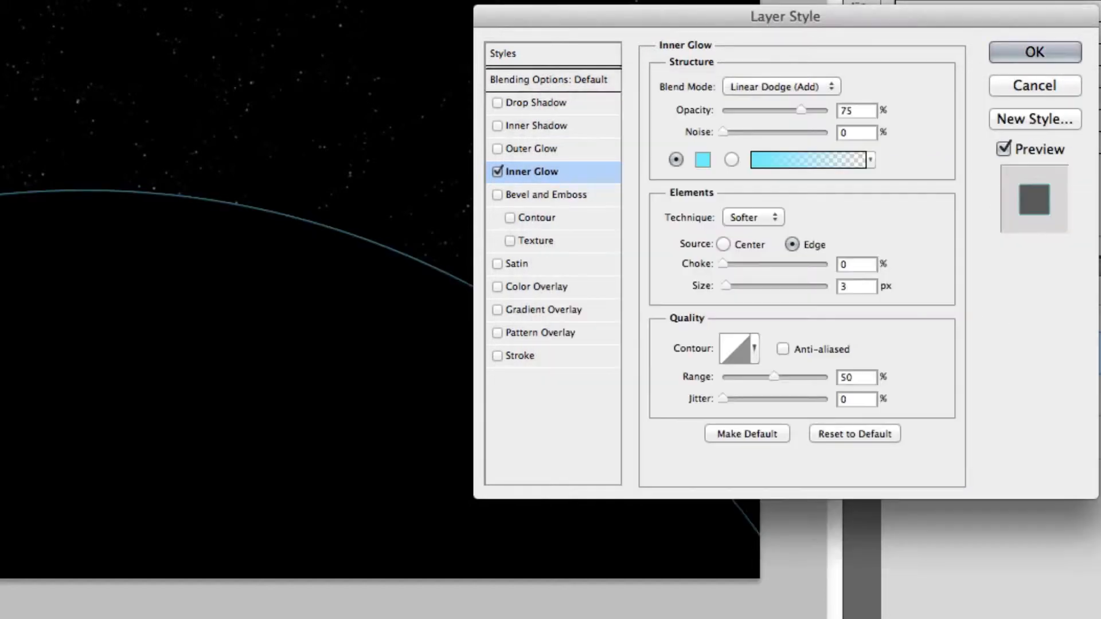
pyautogui.doubleClick(854, 287)
pyautogui.write('20')
pyautogui.press('Tab')
pyautogui.write('60')
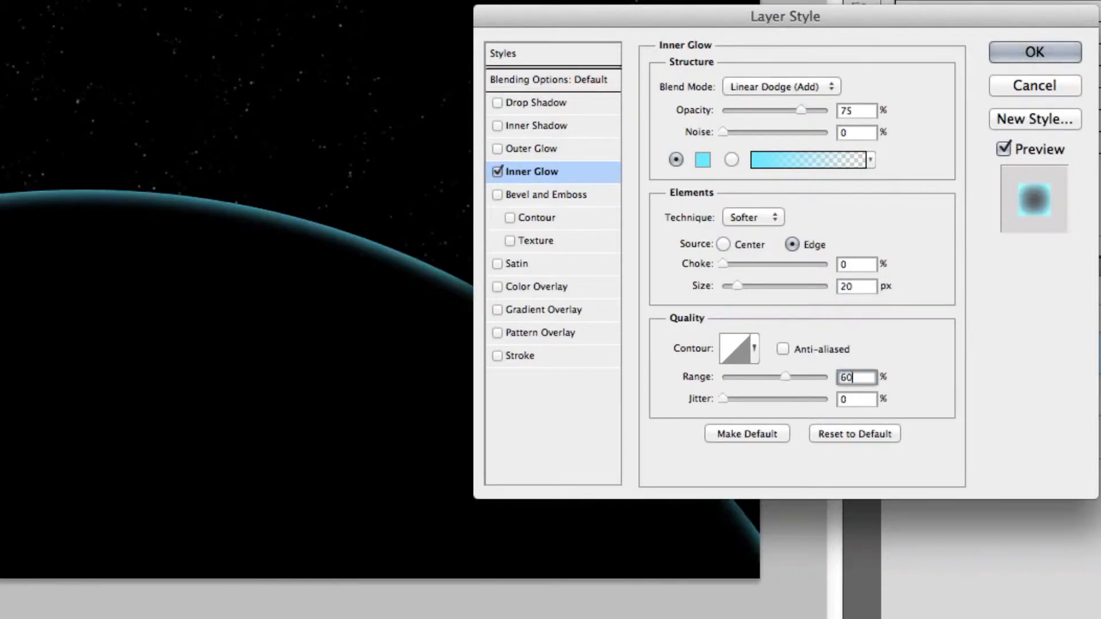
# - Add an Outer Glow with Linear Dodge (Add) blending, colour 59b3ff and a size of 10 px
pyautogui.click(564, 148)
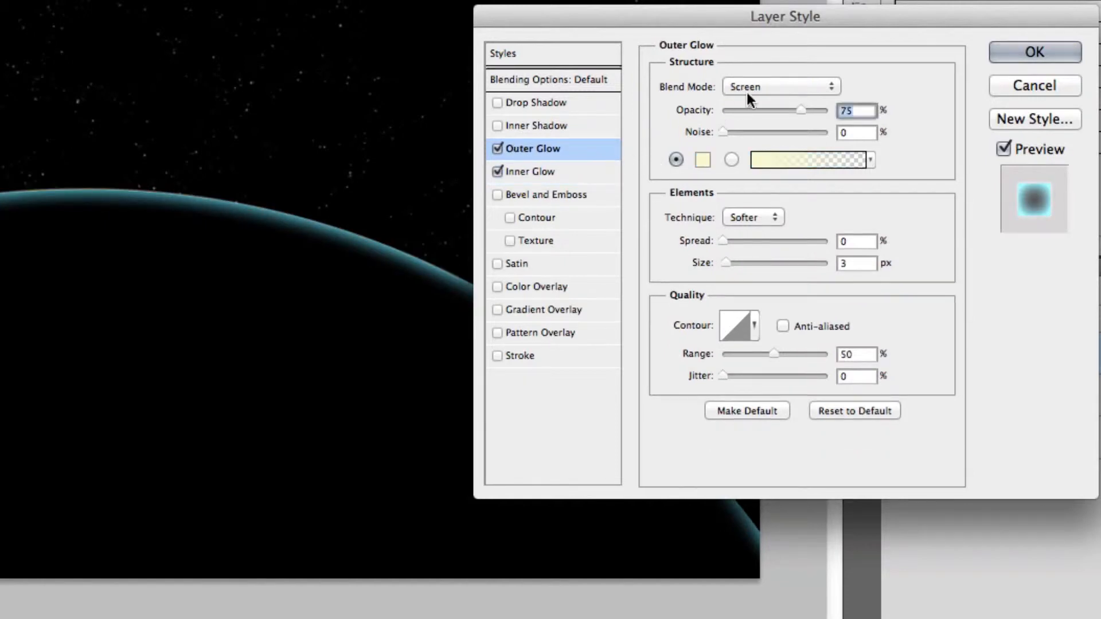
pyautogui.click(745, 89)
pyautogui.click(766, 112)
pyautogui.click(706, 161)
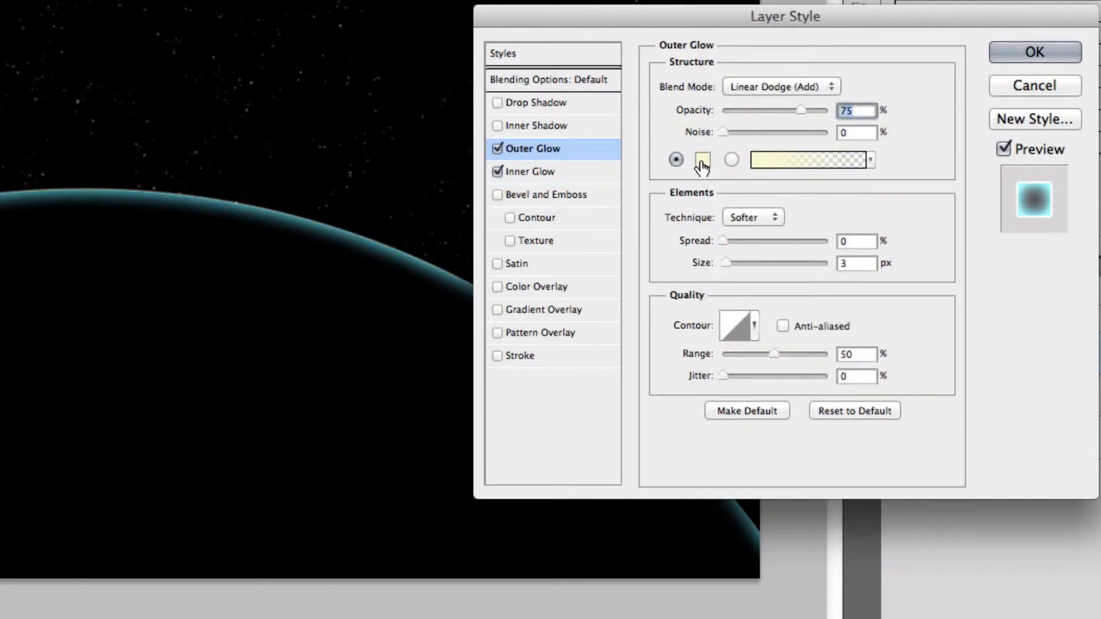
pyautogui.doubleClick(930, 459)
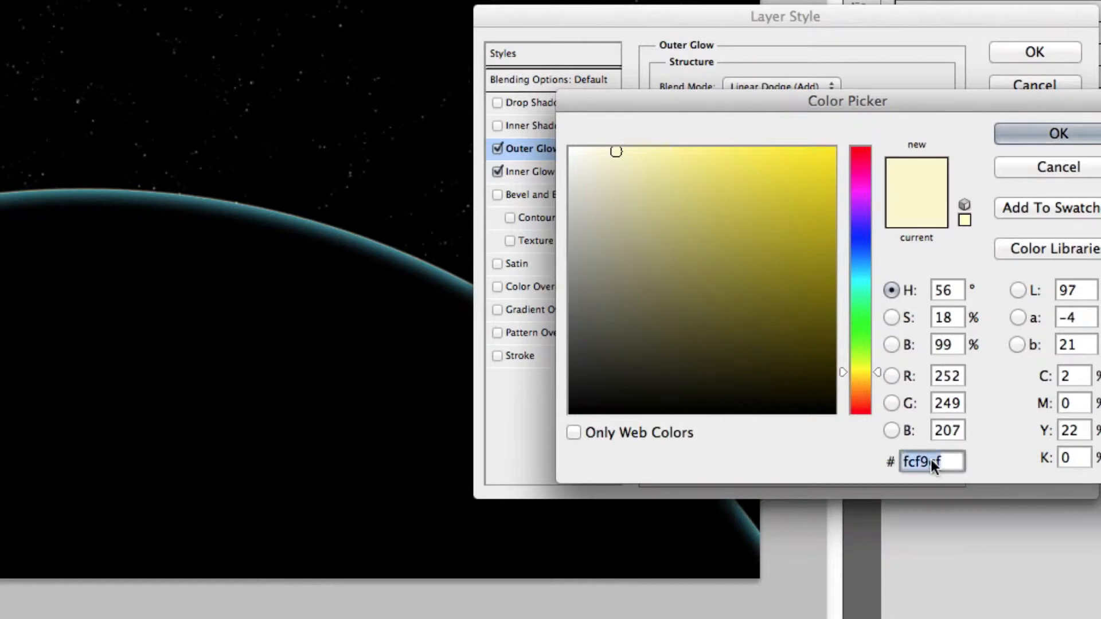
pyautogui.write('5')
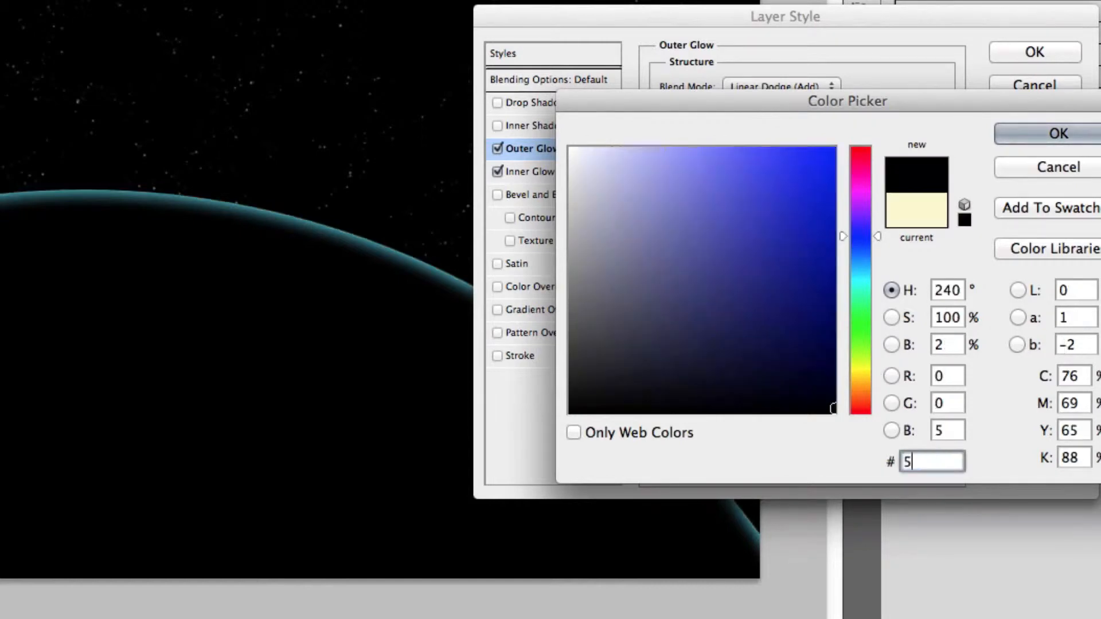
pyautogui.write('9b3ff')
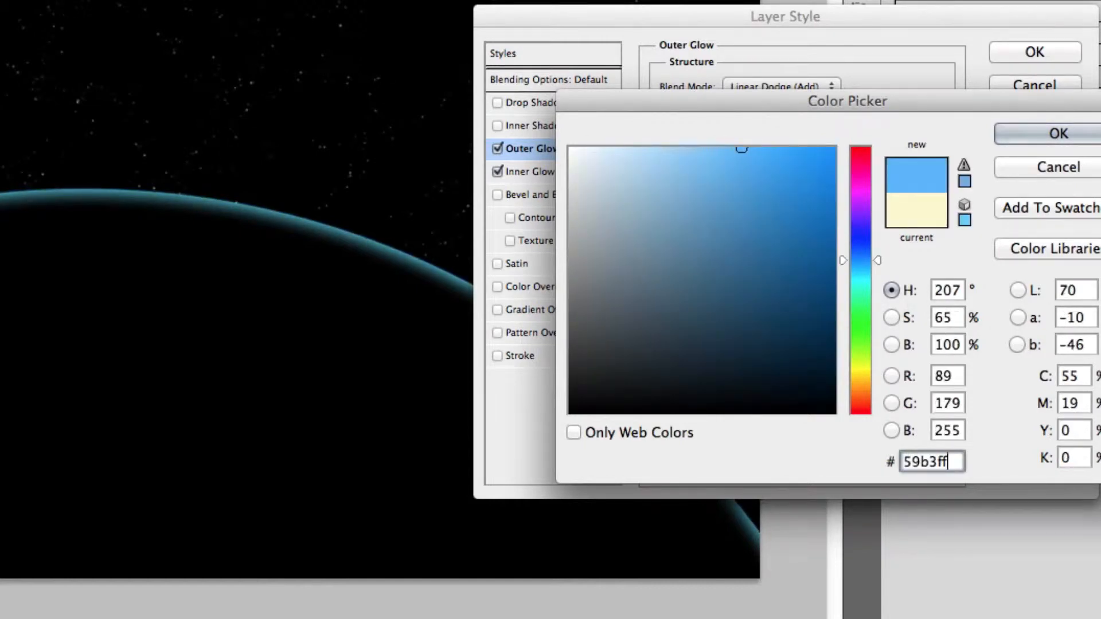
pyautogui.press('Return')
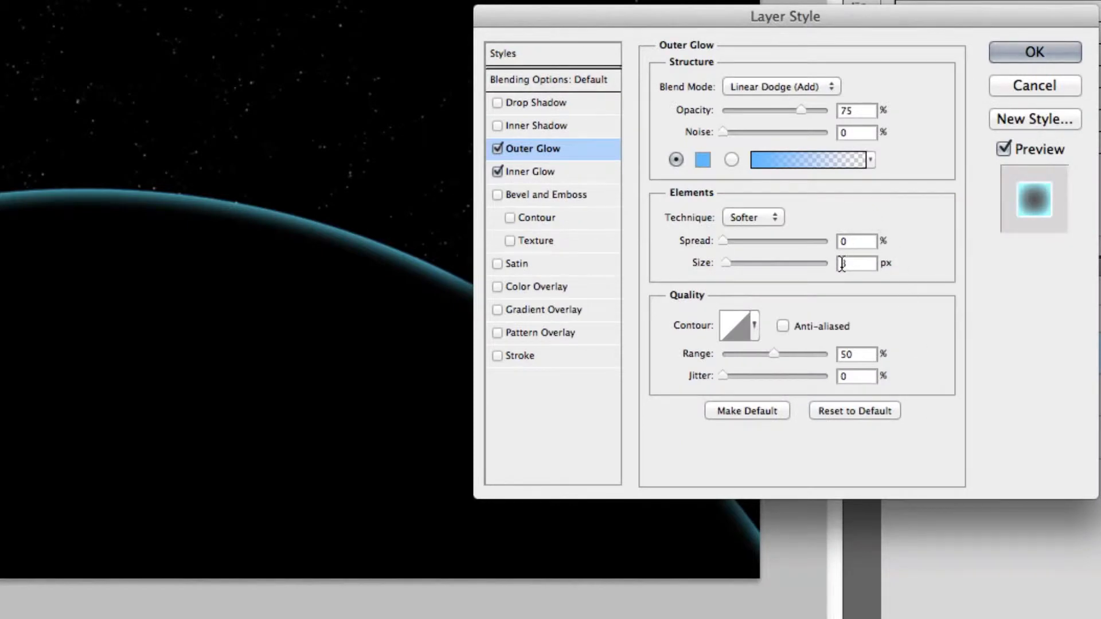
pyautogui.write('10')
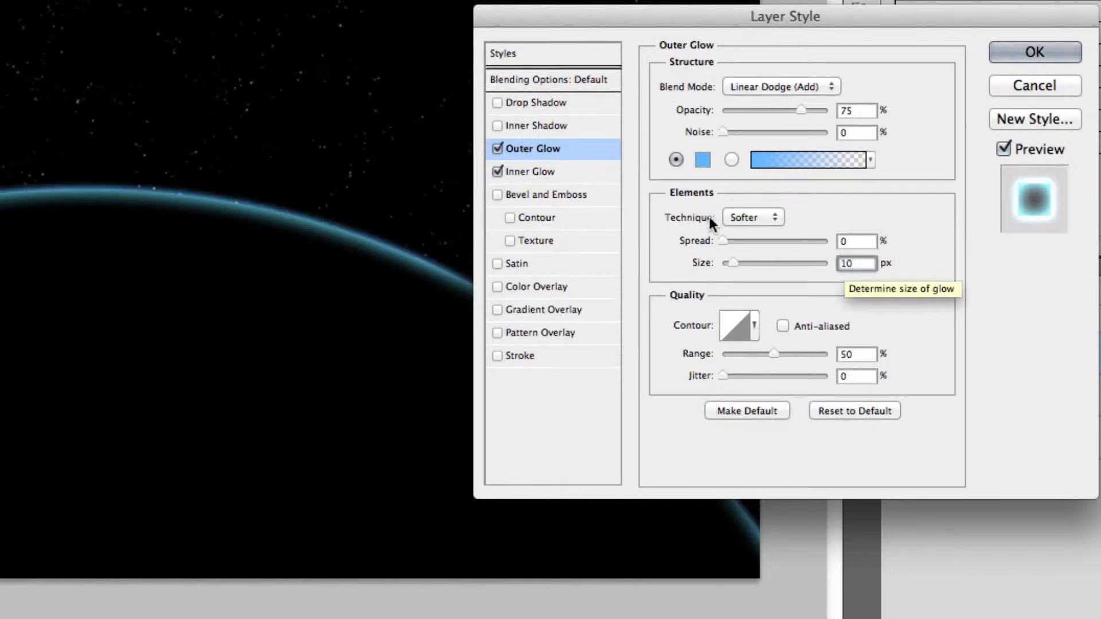
# - Add an Inner Shadow with Linear Dodge (Add) blending and the colour 3599ff
pyautogui.click(553, 127)
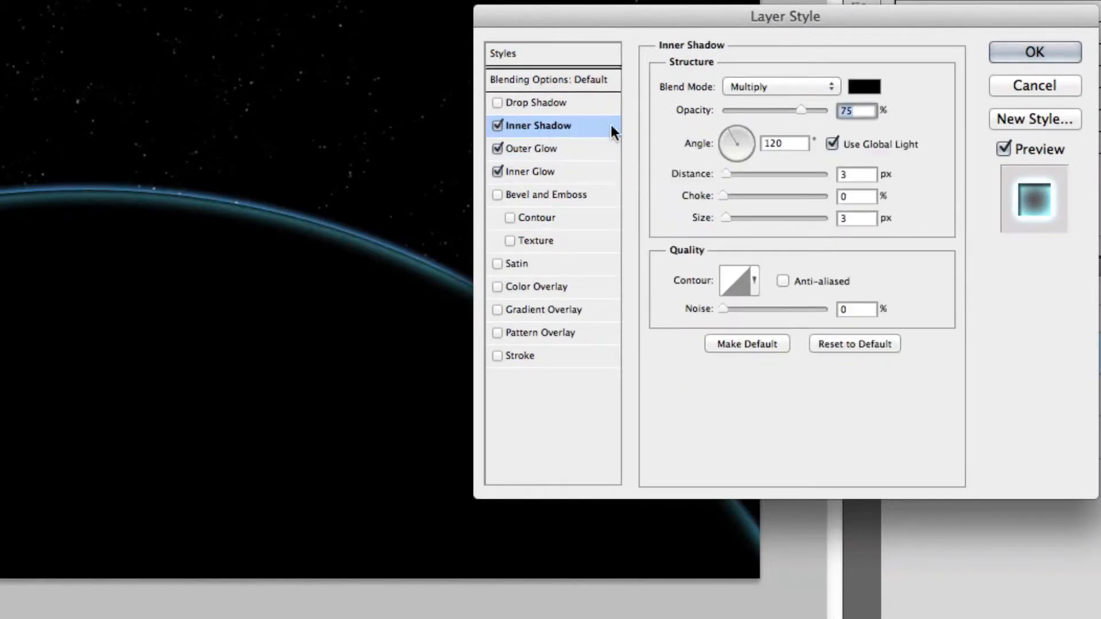
pyautogui.click(827, 93)
pyautogui.click(781, 193)
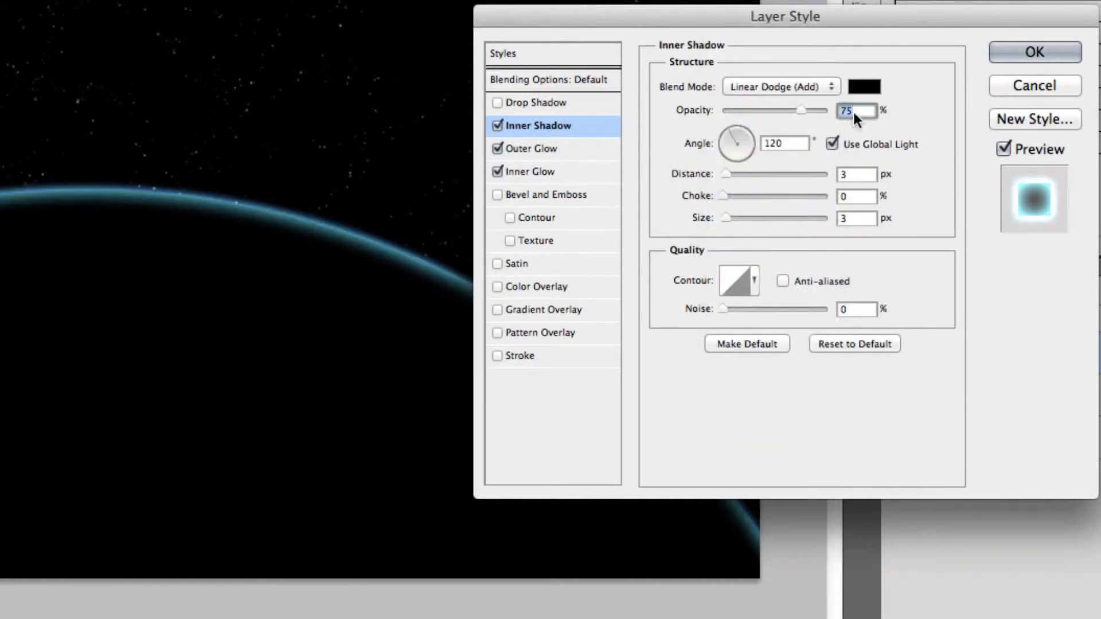
pyautogui.click(866, 88)
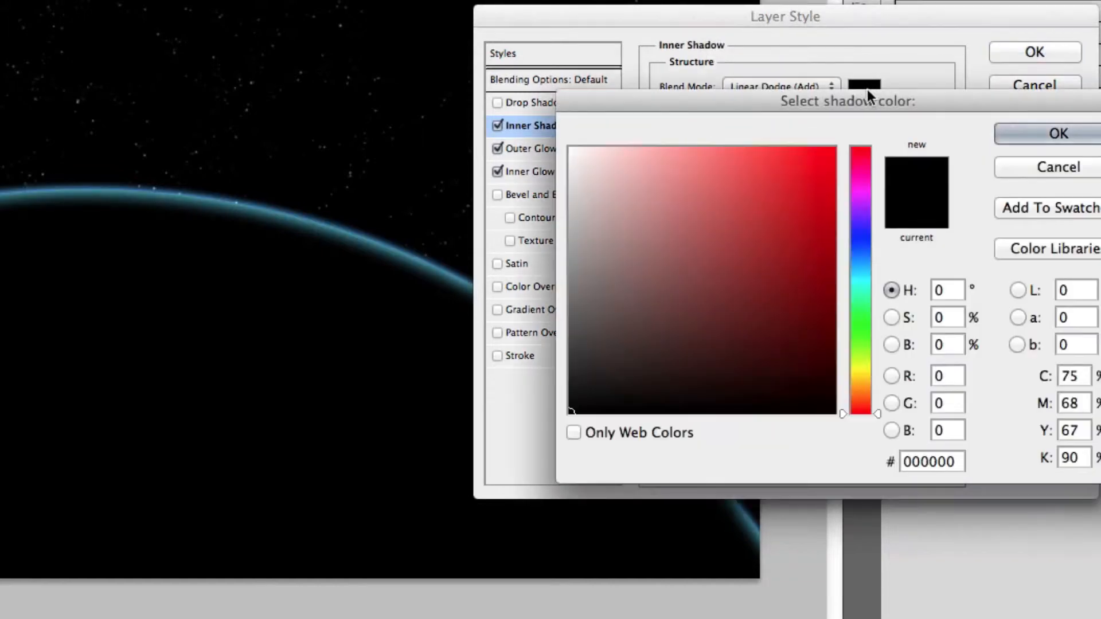
pyautogui.doubleClick(931, 458)
pyautogui.write('3599')
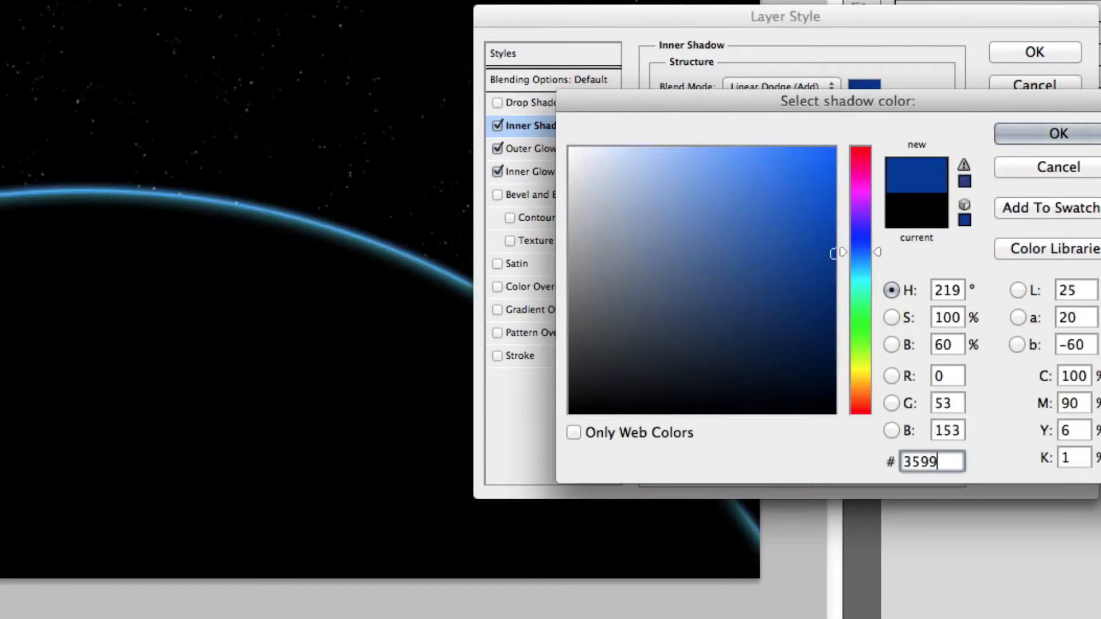
pyautogui.write('ff')
pyautogui.press('Return')
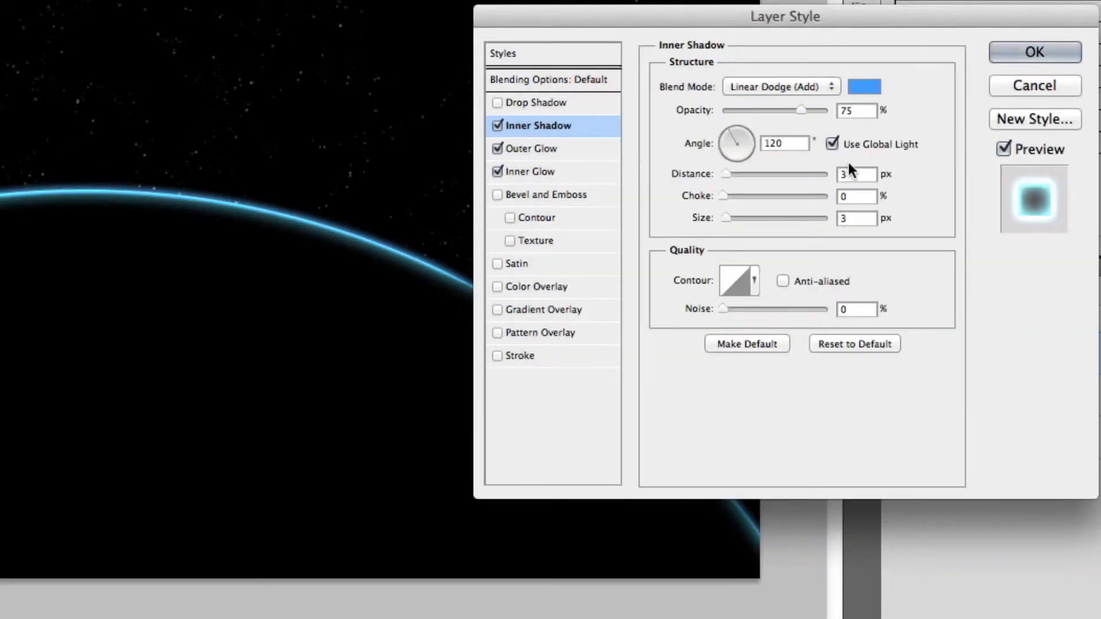
# - Turn off global light for the Inner Shadow, set angle 90°, distance 10 px and size 70 px, and apply the layer style
pyautogui.click(848, 142)
pyautogui.doubleClick(791, 142)
pyautogui.write('9')
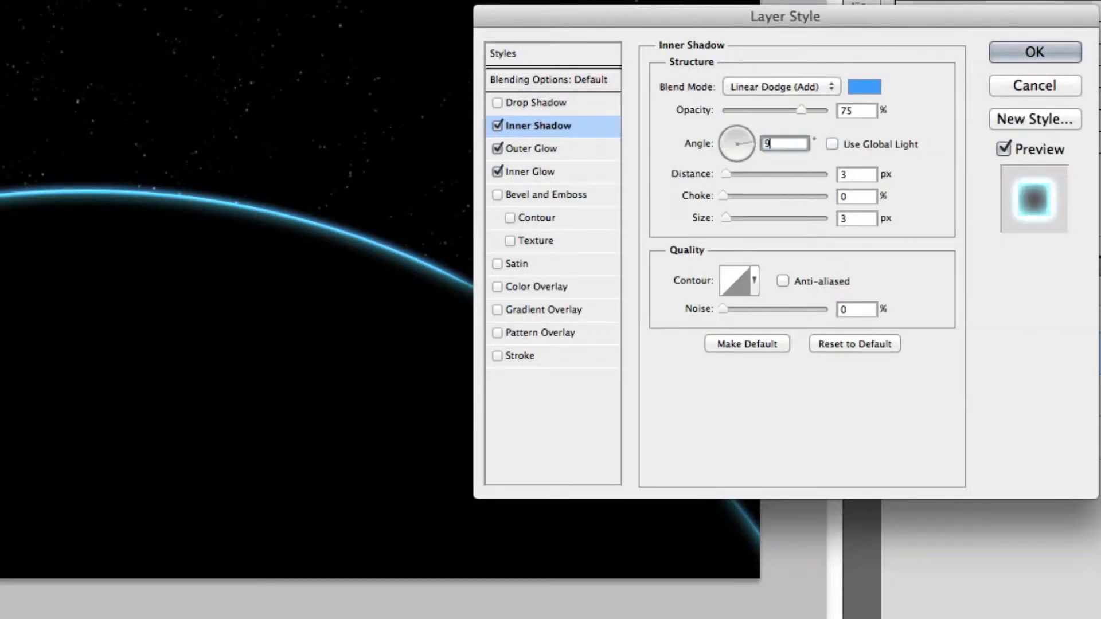
pyautogui.write('0')
pyautogui.doubleClick(859, 174)
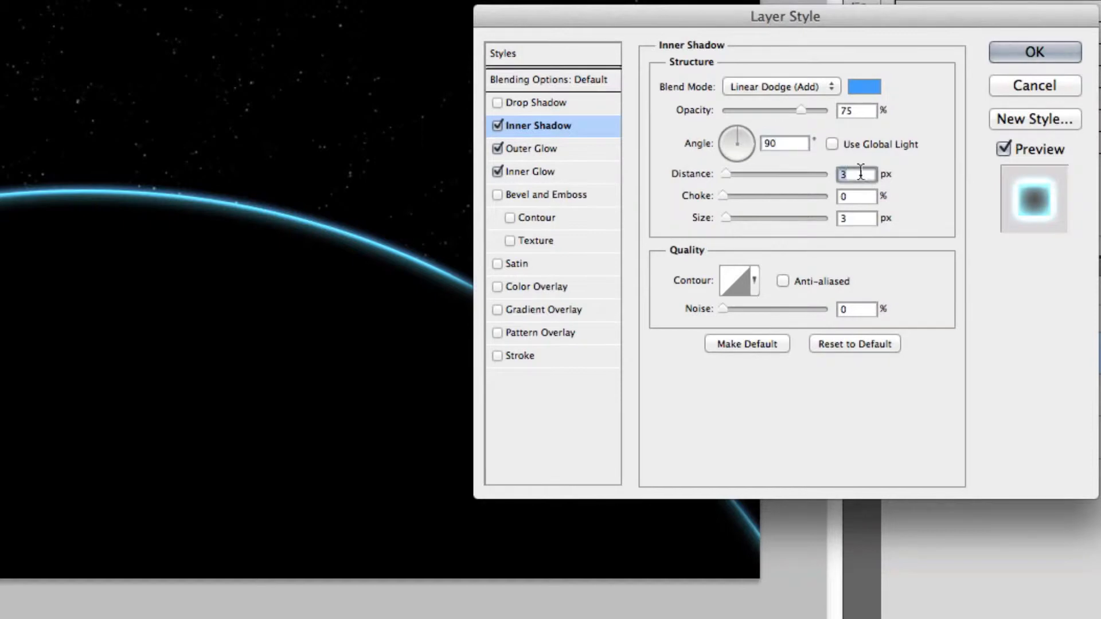
pyautogui.write('10')
pyautogui.press('Tab')
pyautogui.press('Tab')
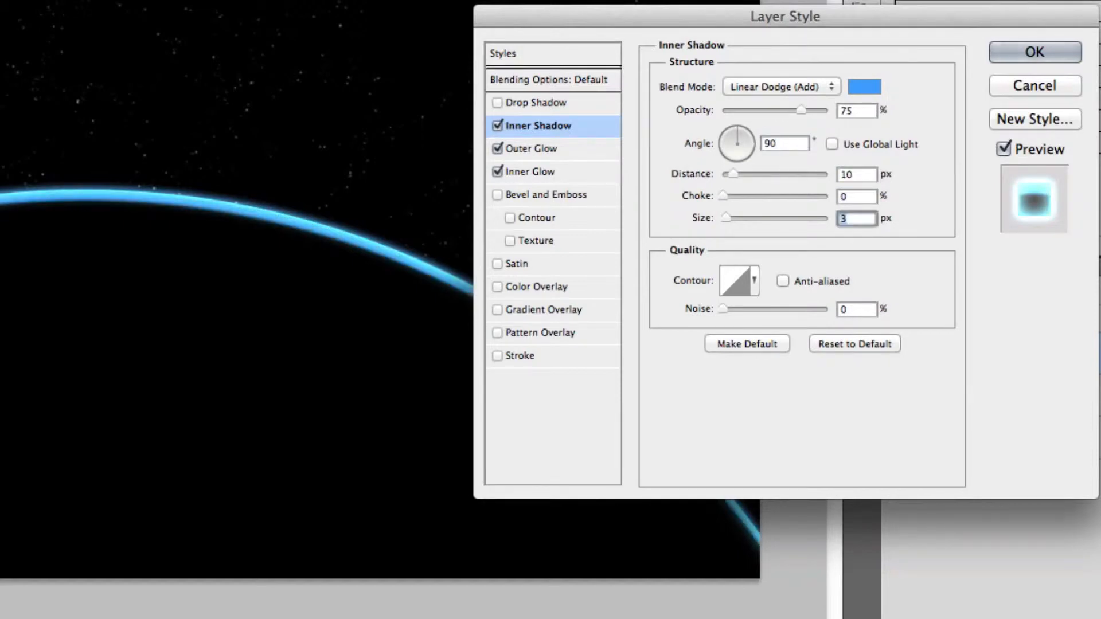
pyautogui.write('70')
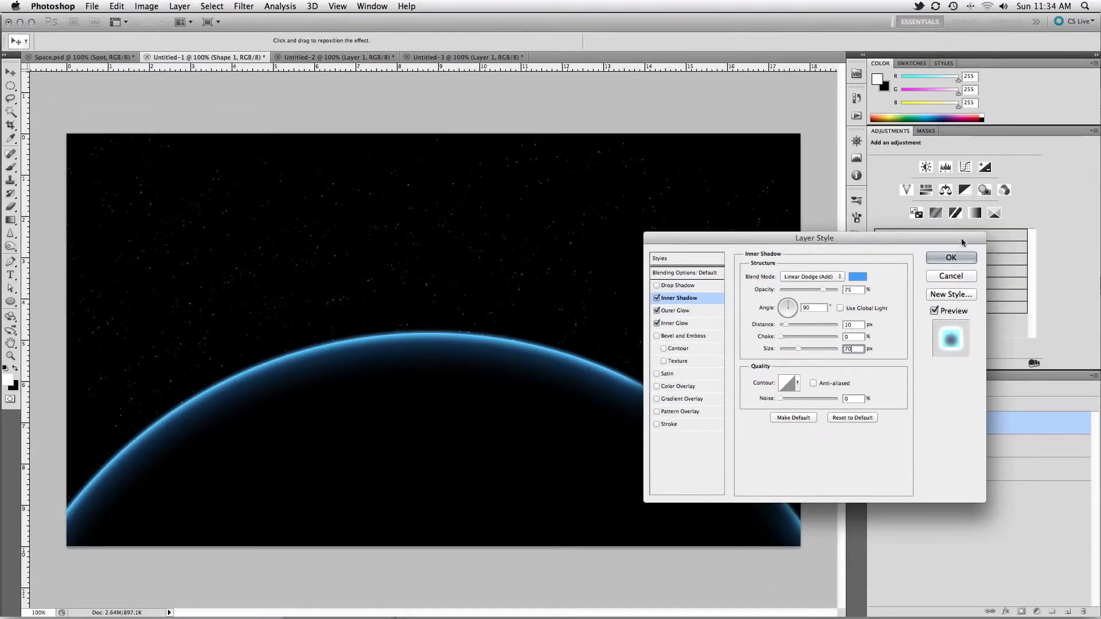
pyautogui.click(949, 257)
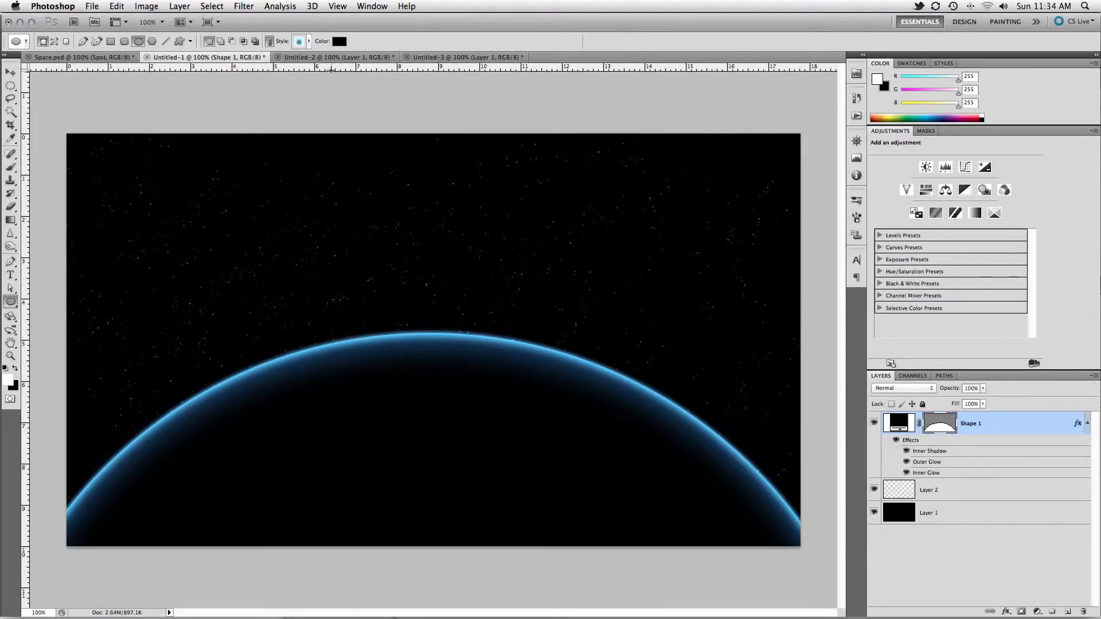
# - Copy the planet surface texture from Untitled-2 into Untitled-1 as the top layer, placed over the black planet shape
pyautogui.click(333, 58)
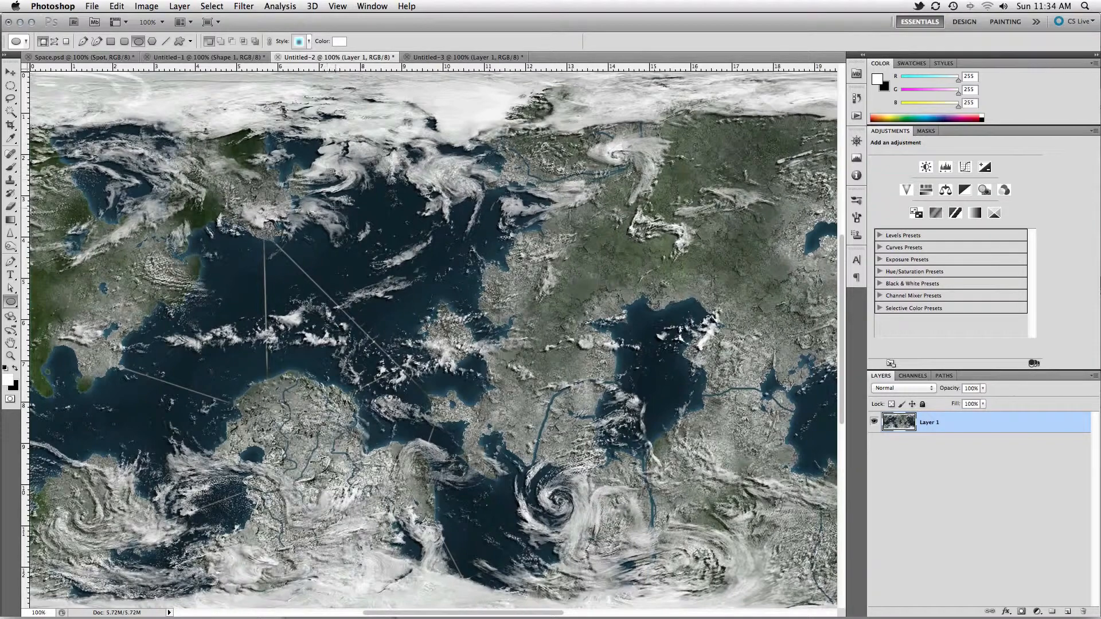
pyautogui.press('super+minus')
pyautogui.press('v')
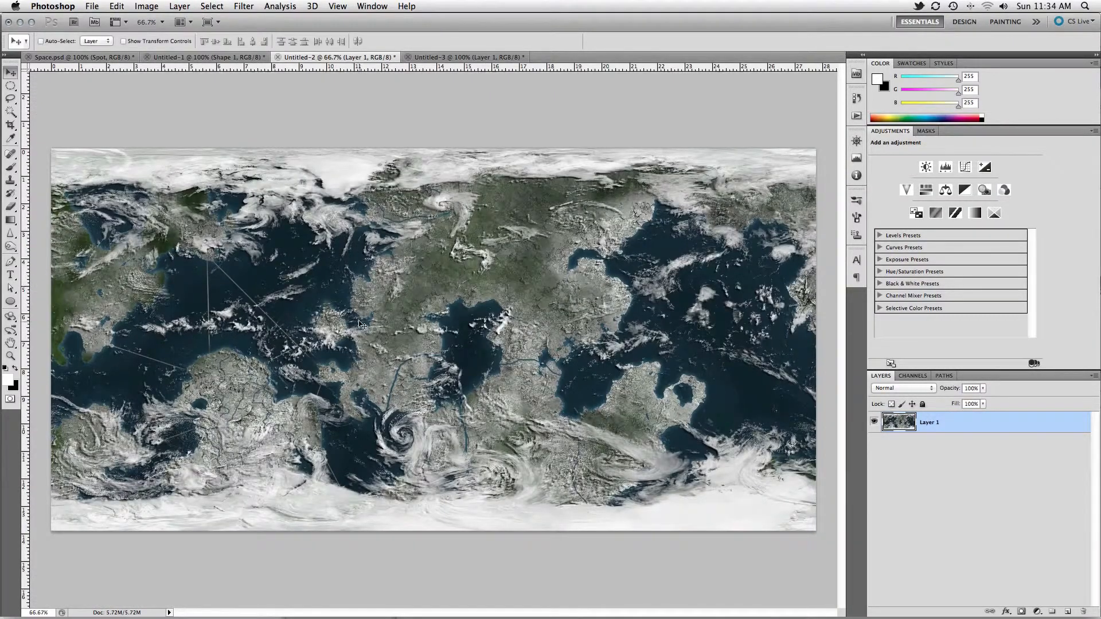
pyautogui.moveTo(361, 325); pyautogui.dragTo(400, 368)
pyautogui.moveTo(424, 273); pyautogui.dragTo(384, 410)
pyautogui.press('super+minus')
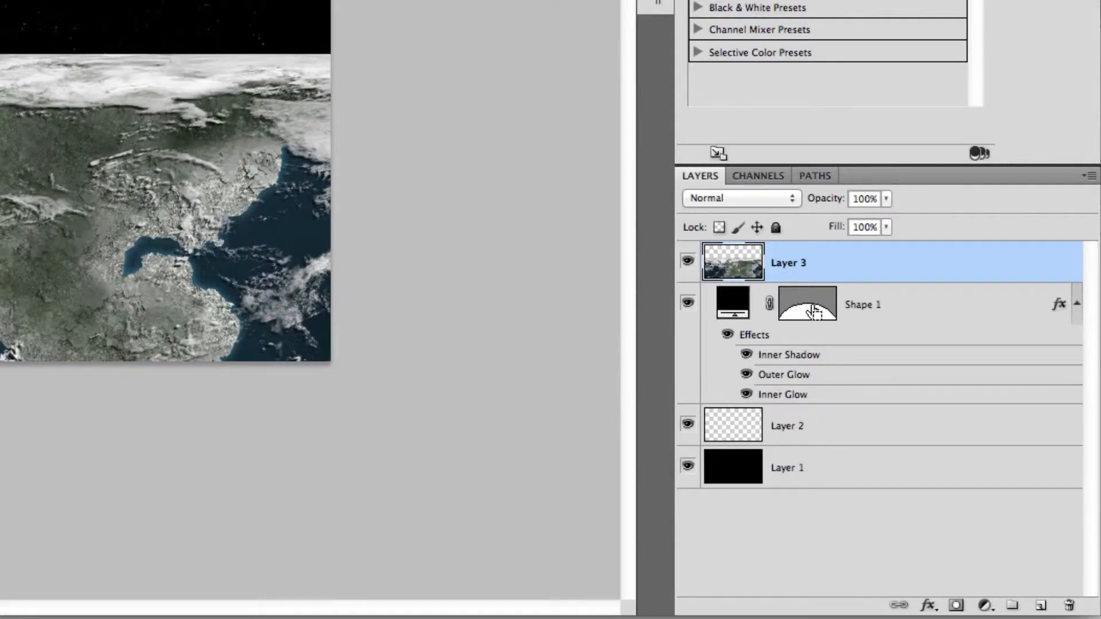
# - Load the Shape 1 outline as a selection, Spherize the texture layer by 100% in Normal mode, and mask it to that selection
pyautogui.keyDown('super'); pyautogui.click(814, 311); pyautogui.keyUp('super')
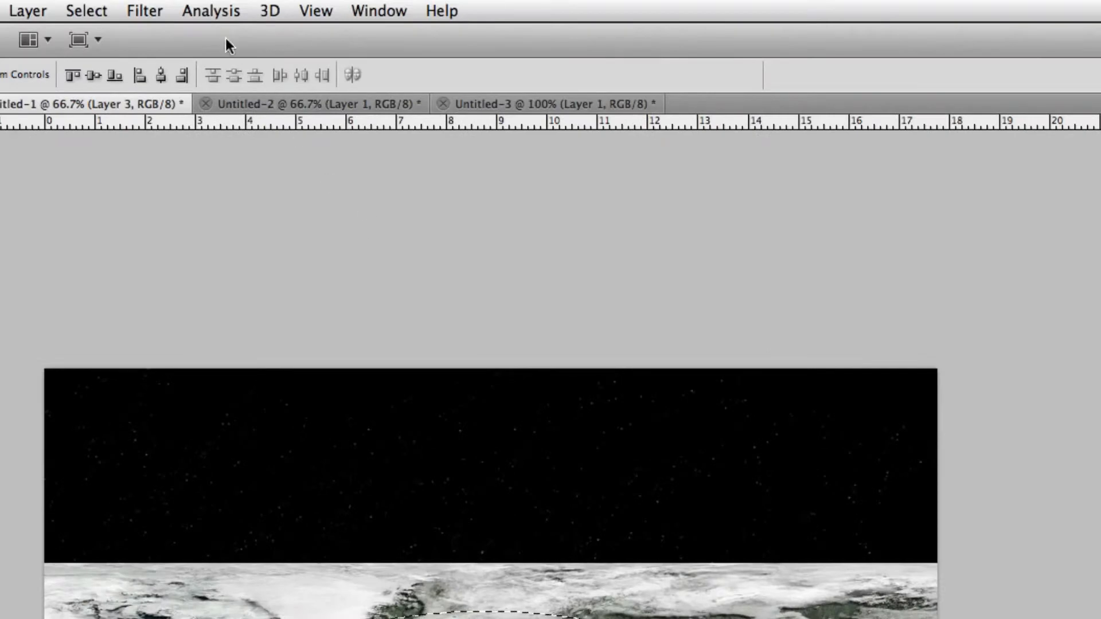
pyautogui.click(145, 11)
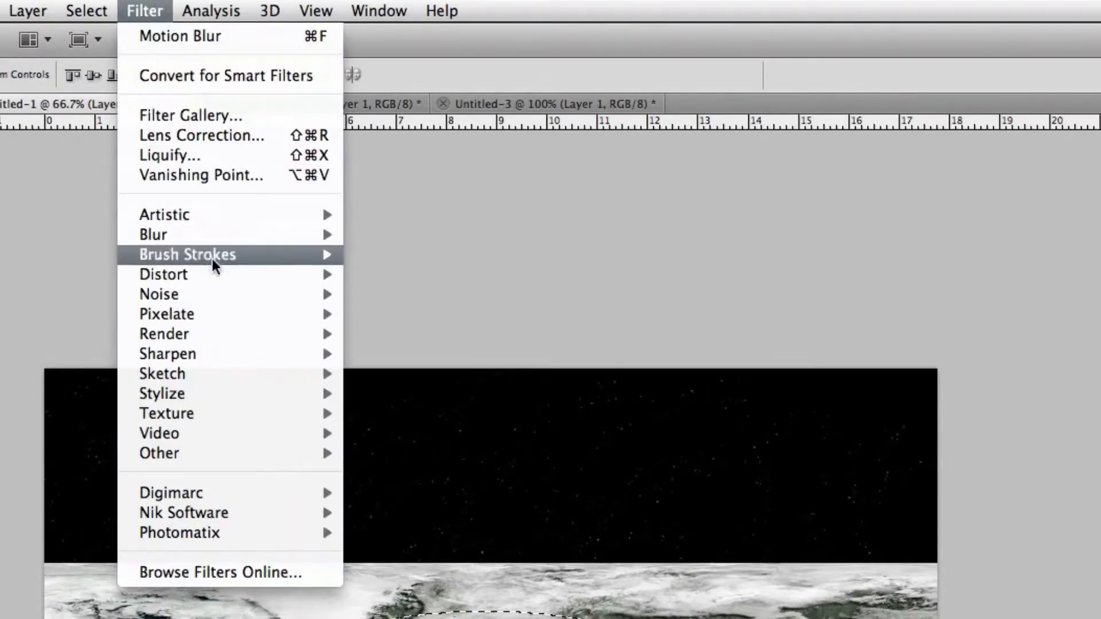
pyautogui.moveTo(212, 275)
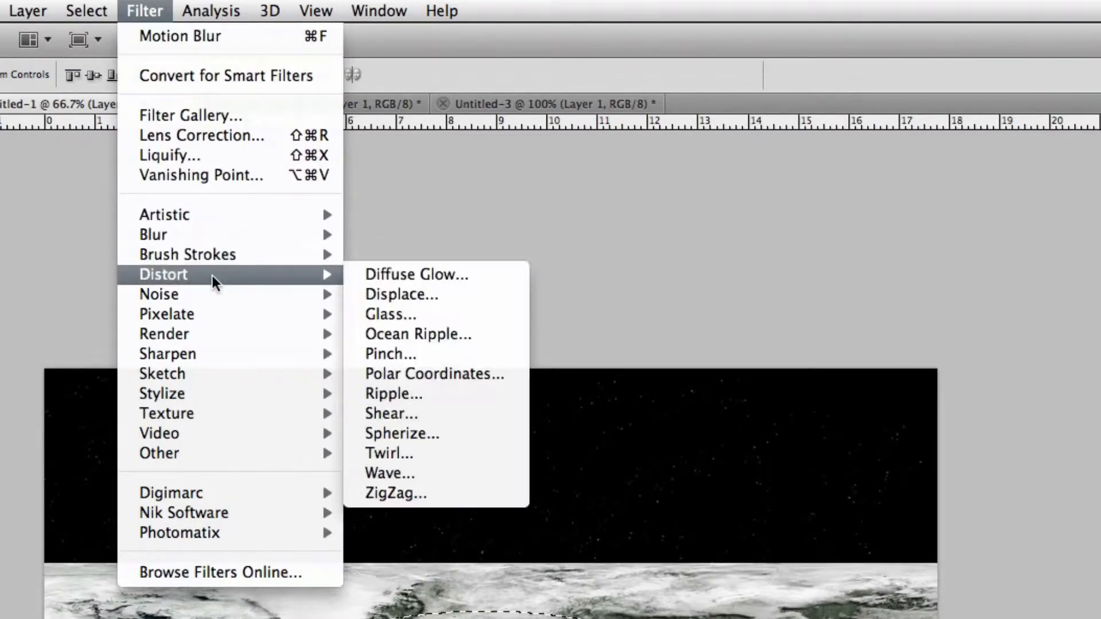
pyautogui.click(429, 432)
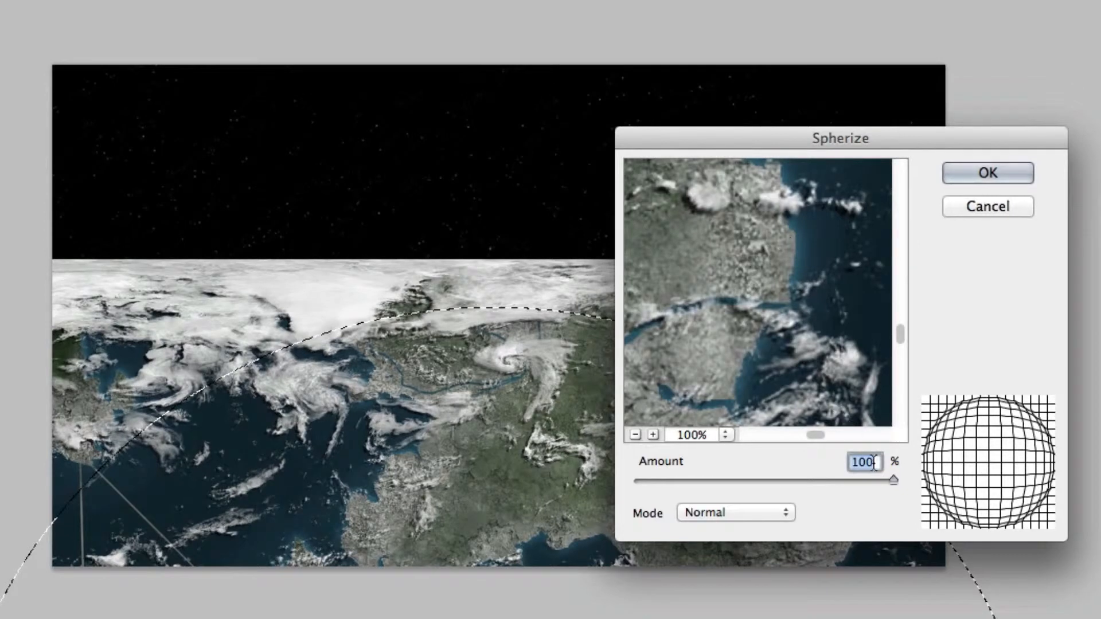
pyautogui.click(986, 180)
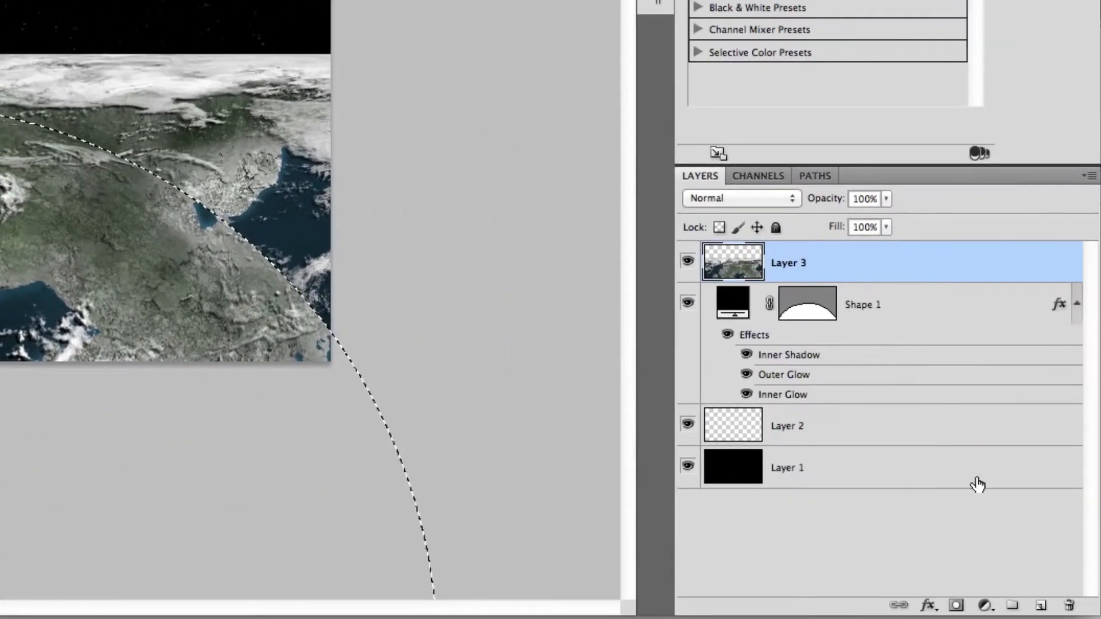
pyautogui.click(957, 606)
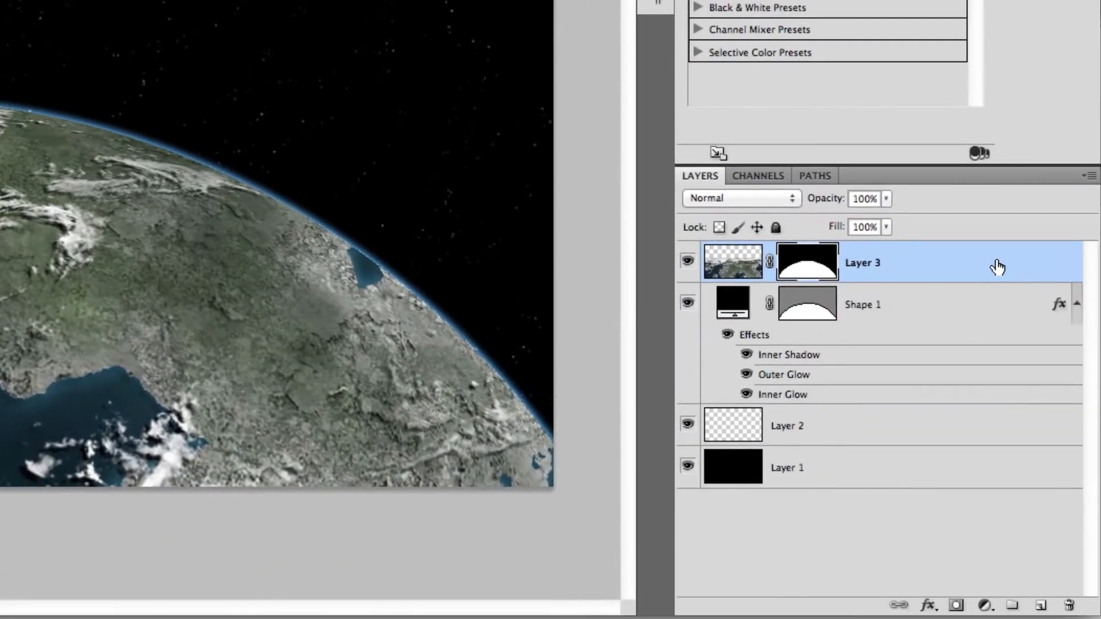
# - Set the blend mode of Layer 3 to Overlay and its opacity to 70%
pyautogui.click(795, 200)
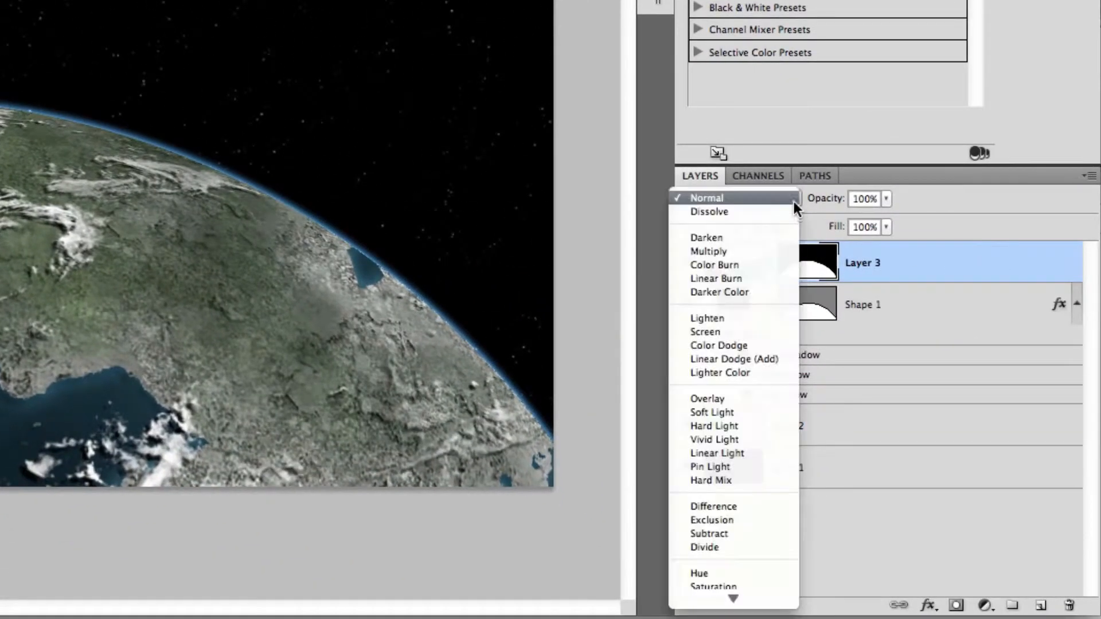
pyautogui.click(754, 397)
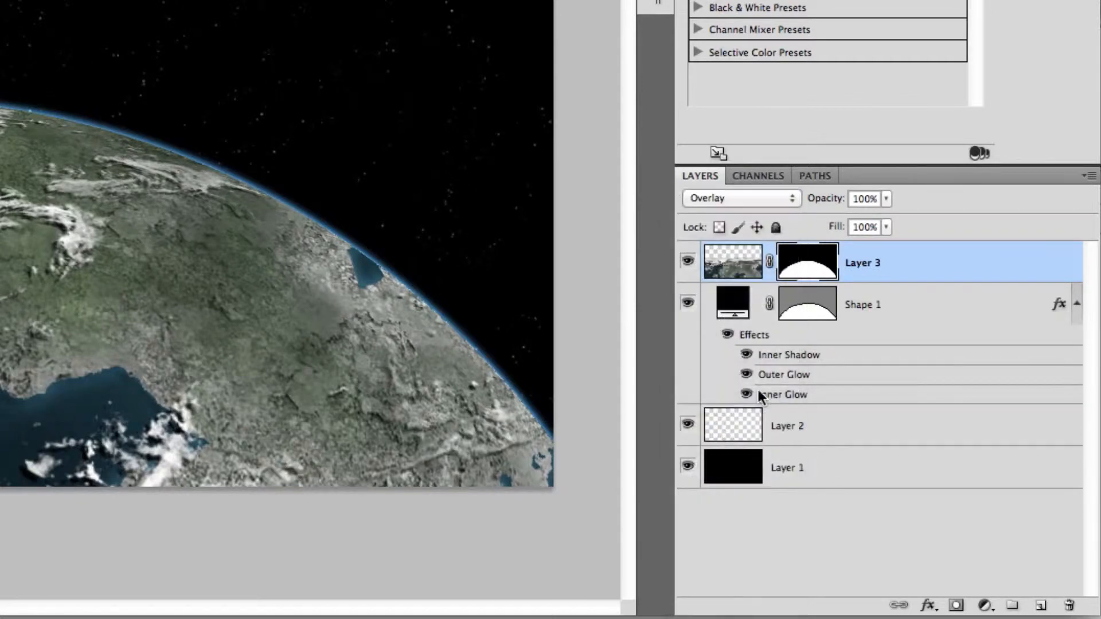
pyautogui.click(887, 196)
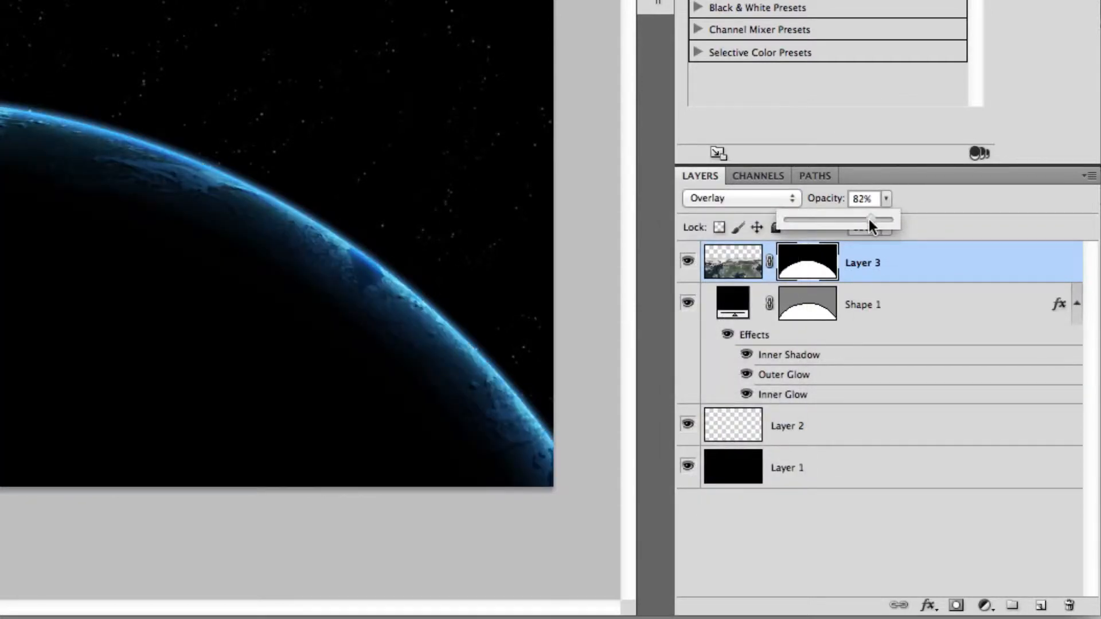
pyautogui.press('Up')
pyautogui.click(911, 248)
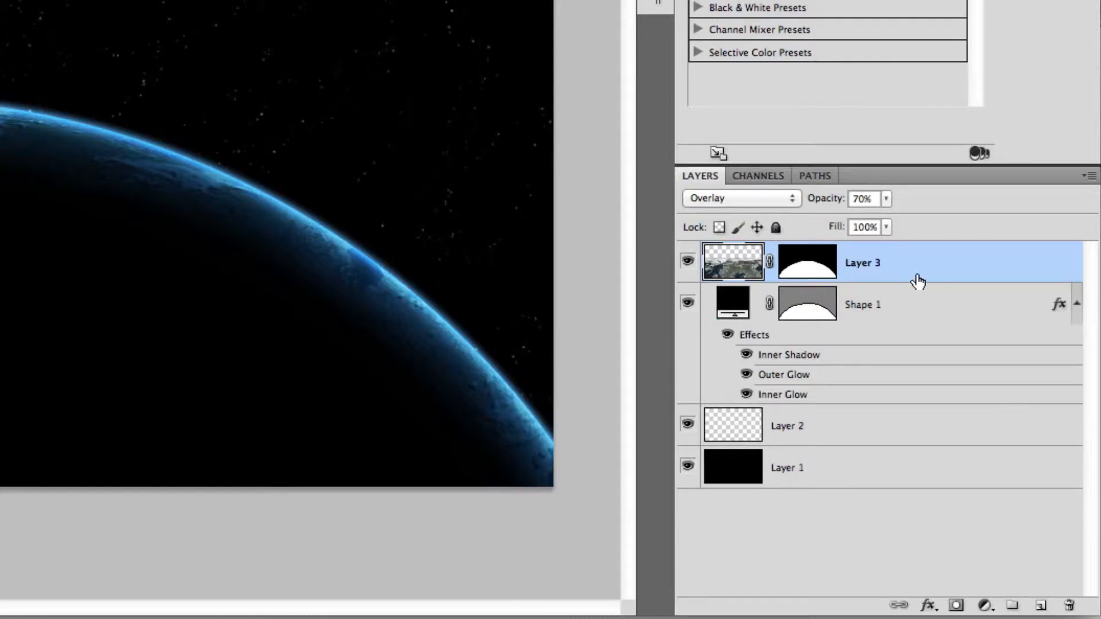
# - Create a new empty layer directly above Shape 1
pyautogui.click(924, 315)
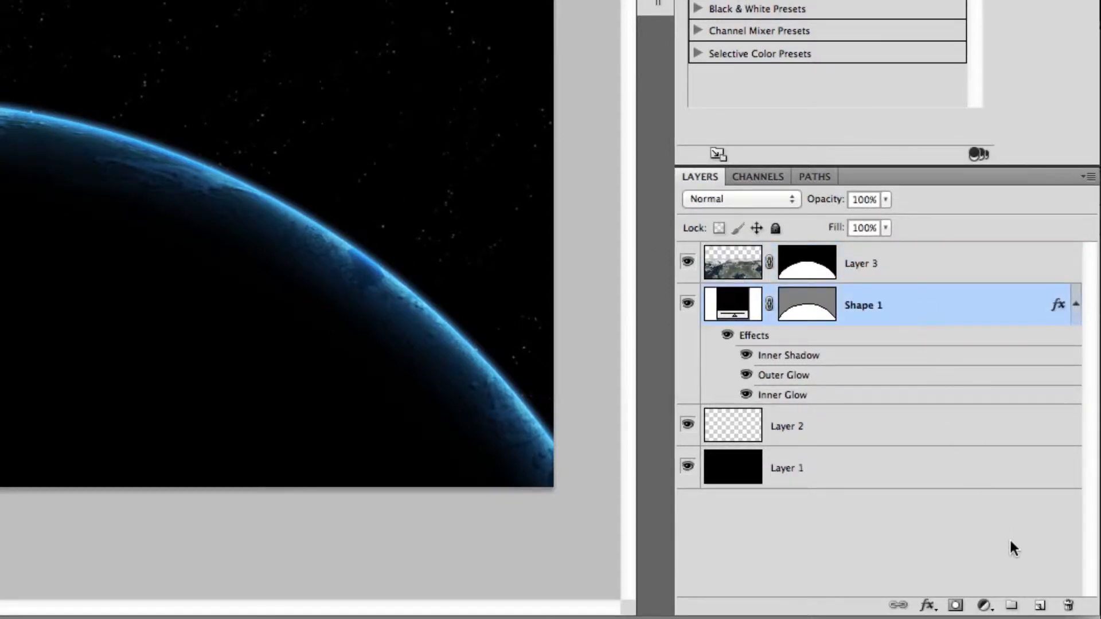
pyautogui.click(1042, 605)
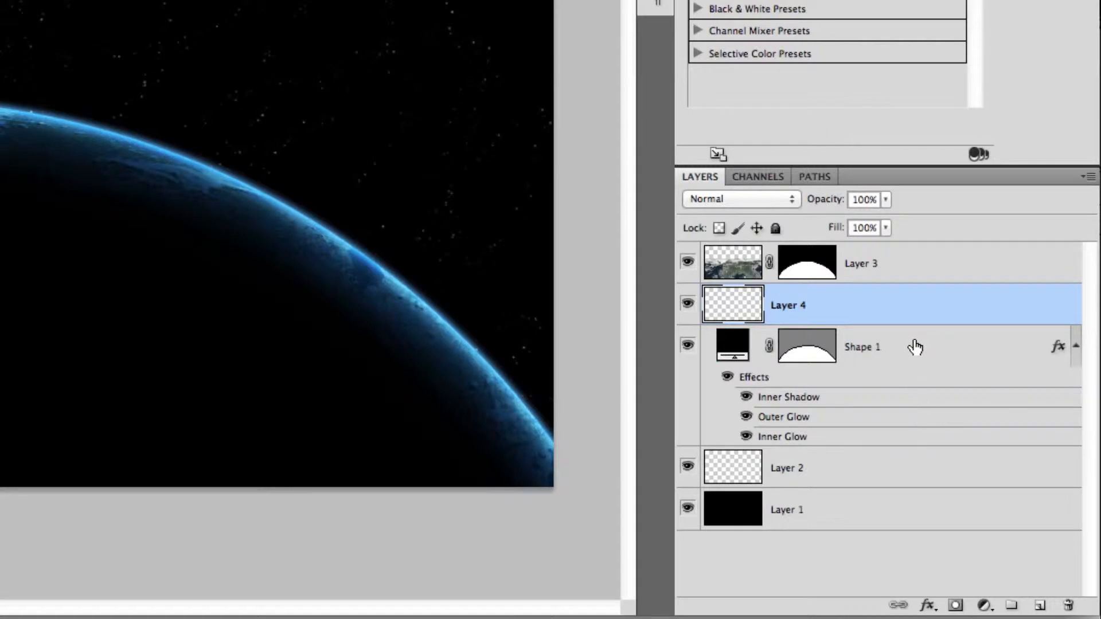
# - Within the Shape 1 outline selection, paint a soft #aed0ff glow on Layer 4 at the planet's top edge with a 569 px brush, and deselect
pyautogui.keyDown('ctrl'); pyautogui.click(804, 361); pyautogui.keyUp('ctrl')
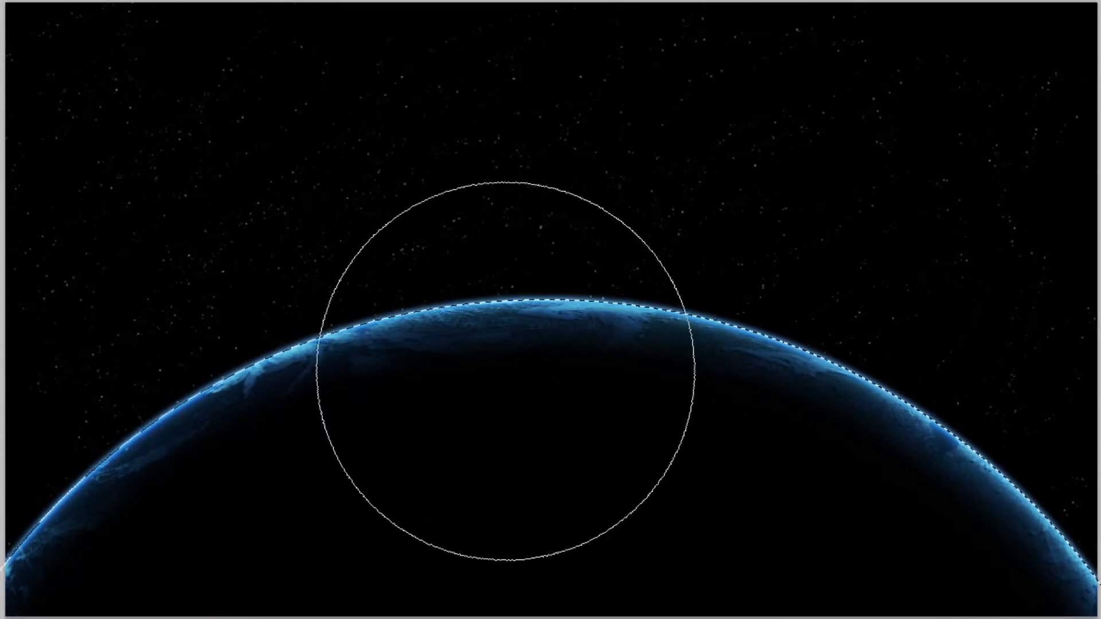
pyautogui.rightClick(429, 358)
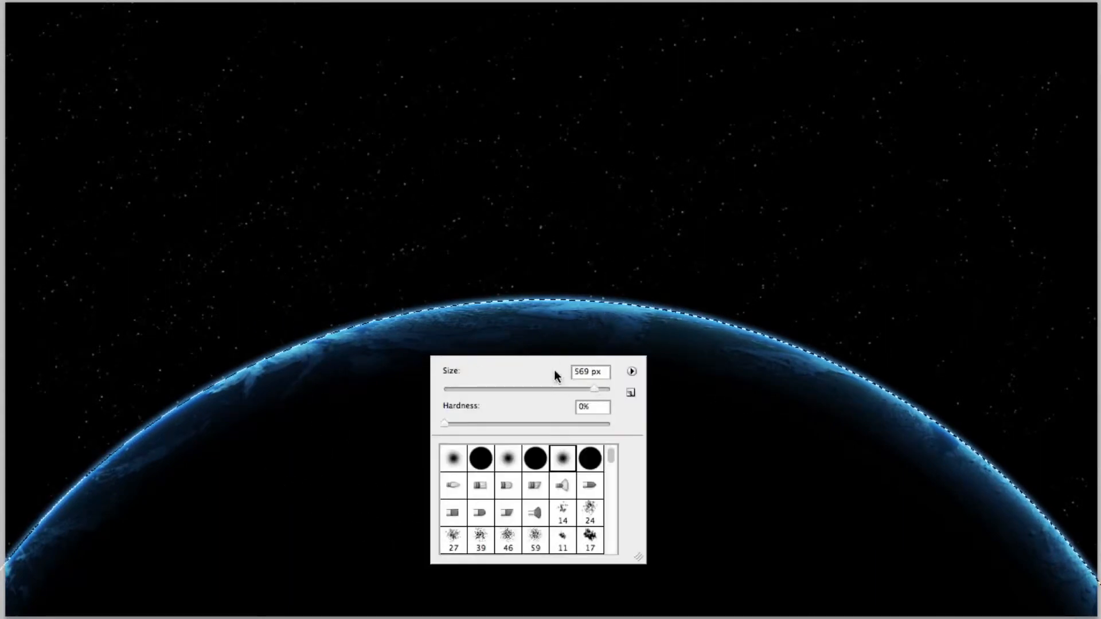
pyautogui.press('Return')
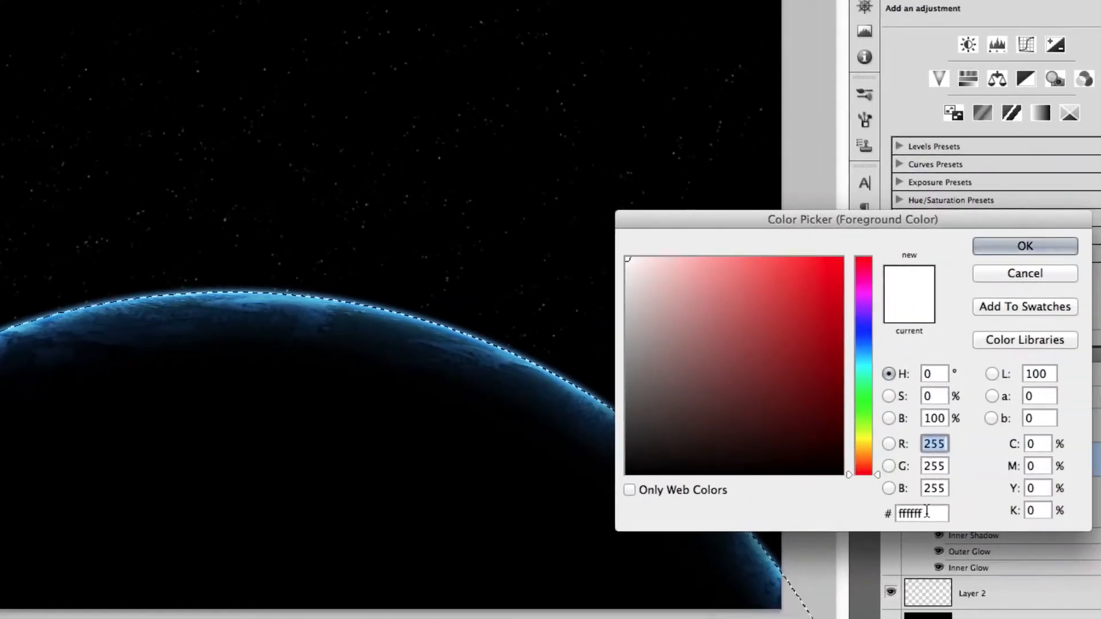
pyautogui.click(925, 510)
pyautogui.write('0aed0f')
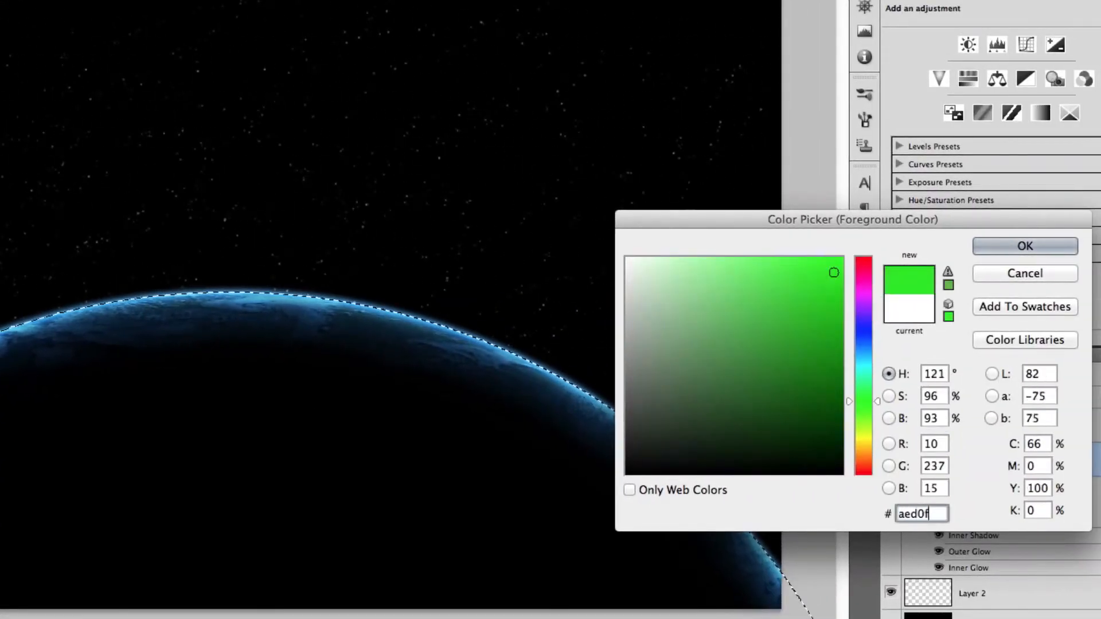
pyautogui.press('Return')
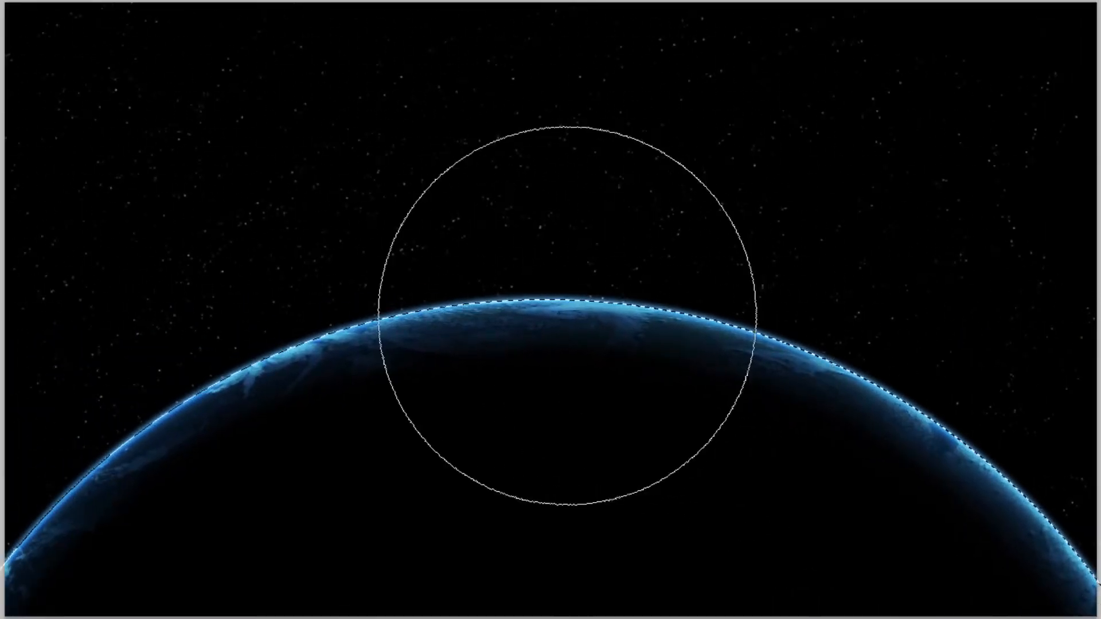
pyautogui.moveTo(563, 322); pyautogui.dragTo(560, 322)
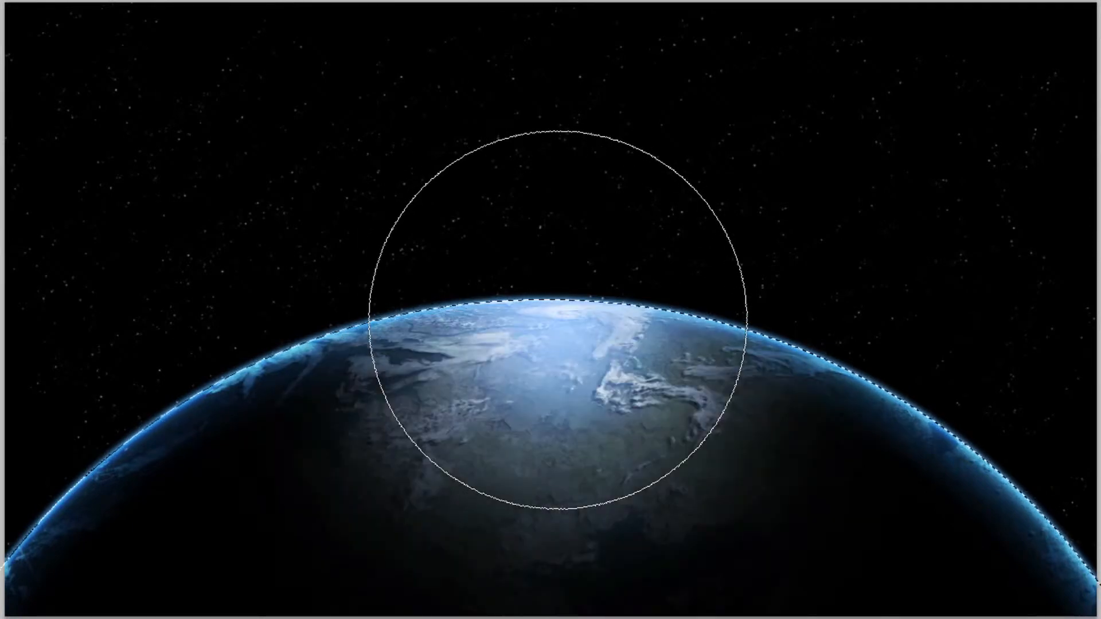
pyautogui.press('v')
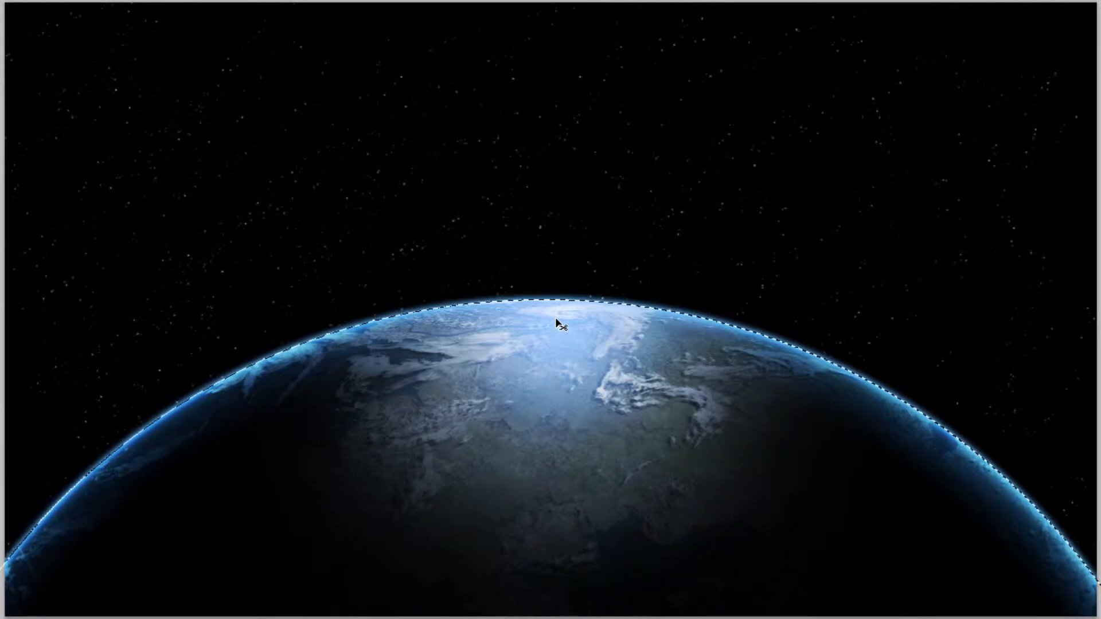
pyautogui.hotkey('ctrl', 'd')
pyautogui.press('b')
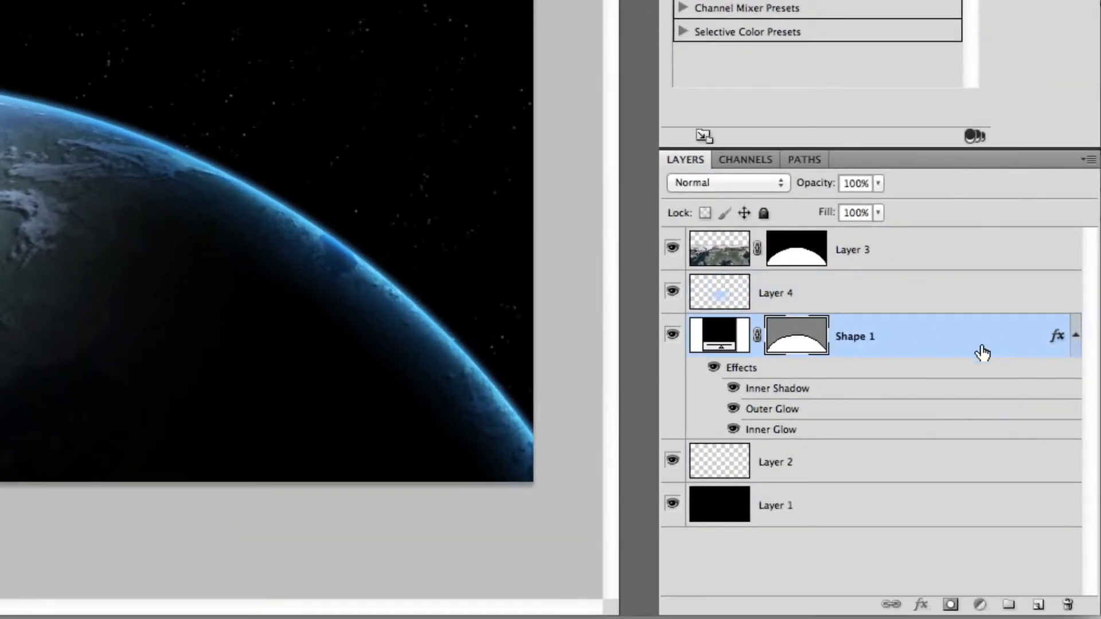
# - Duplicate the Shape 1 layer, clear the copy's layer style, and place the copy directly below Shape 1
pyautogui.moveTo(982, 353); pyautogui.dragTo(1039, 604)
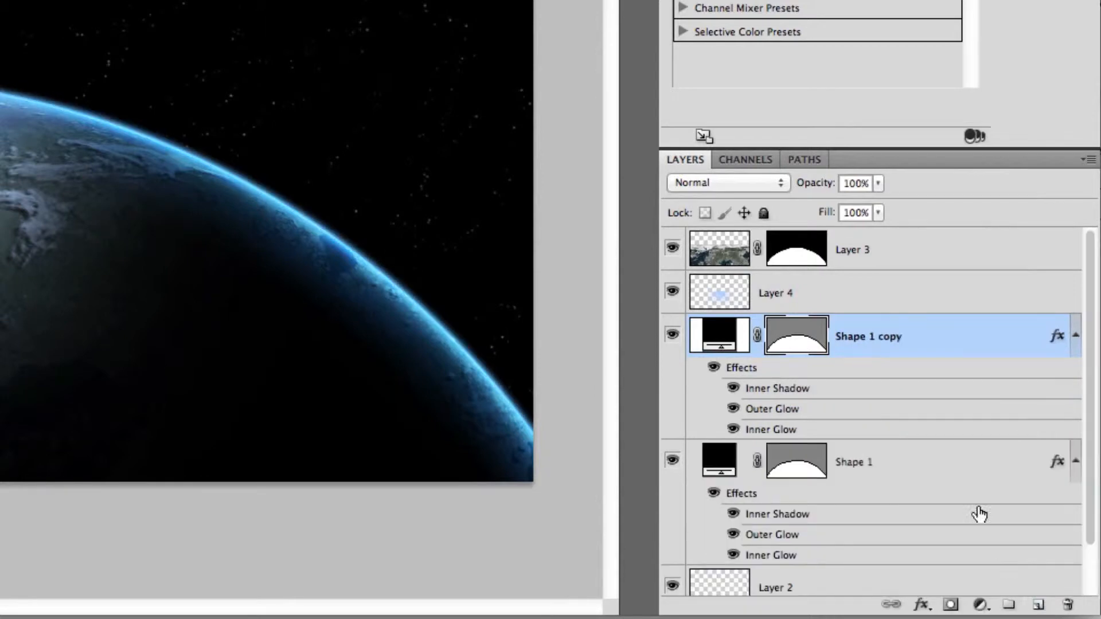
pyautogui.rightClick(906, 343)
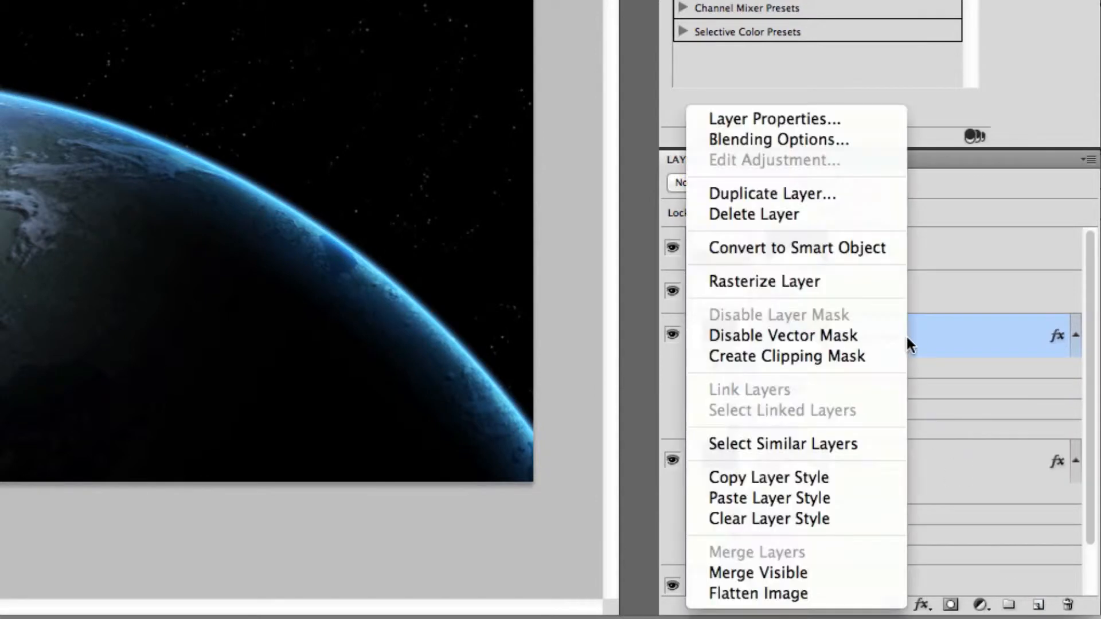
pyautogui.click(849, 524)
pyautogui.moveTo(897, 349); pyautogui.dragTo(882, 482)
# - Add an Outer Glow to Shape 1 copy with Linear Dodge (Add) blending, 100% opacity and colour #419aff
pyautogui.doubleClick(925, 464)
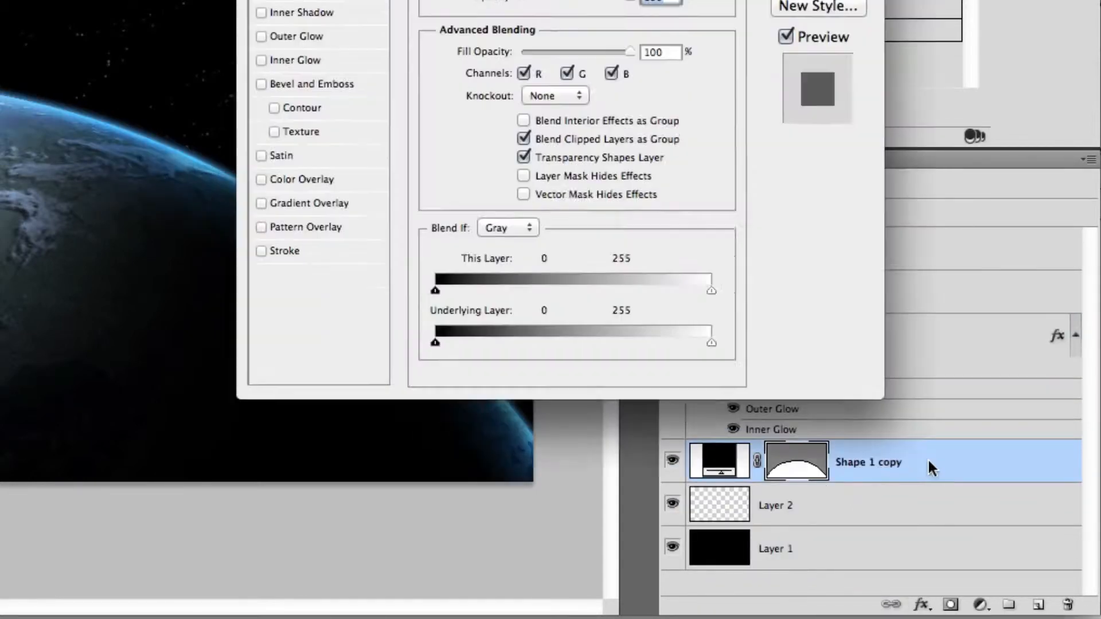
pyautogui.click(334, 35)
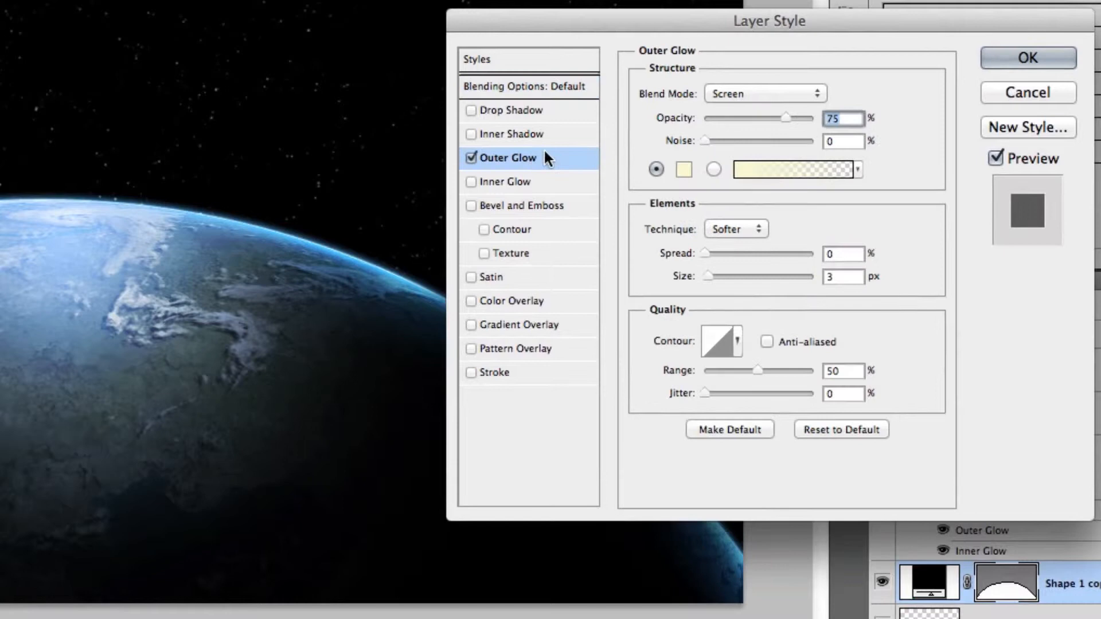
pyautogui.click(809, 94)
pyautogui.click(797, 119)
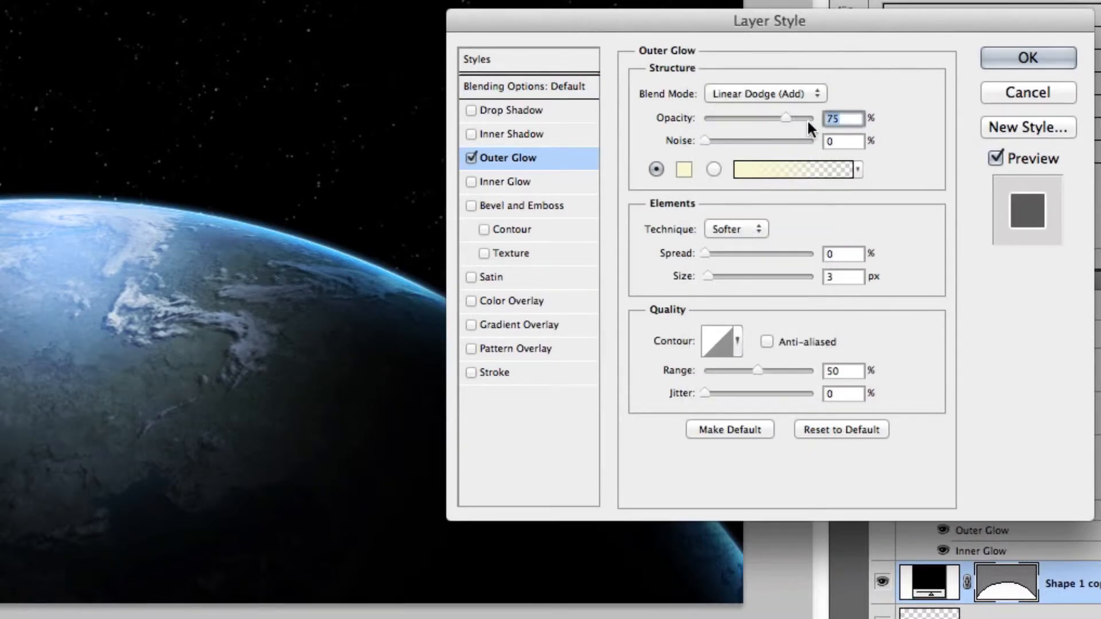
pyautogui.write('100')
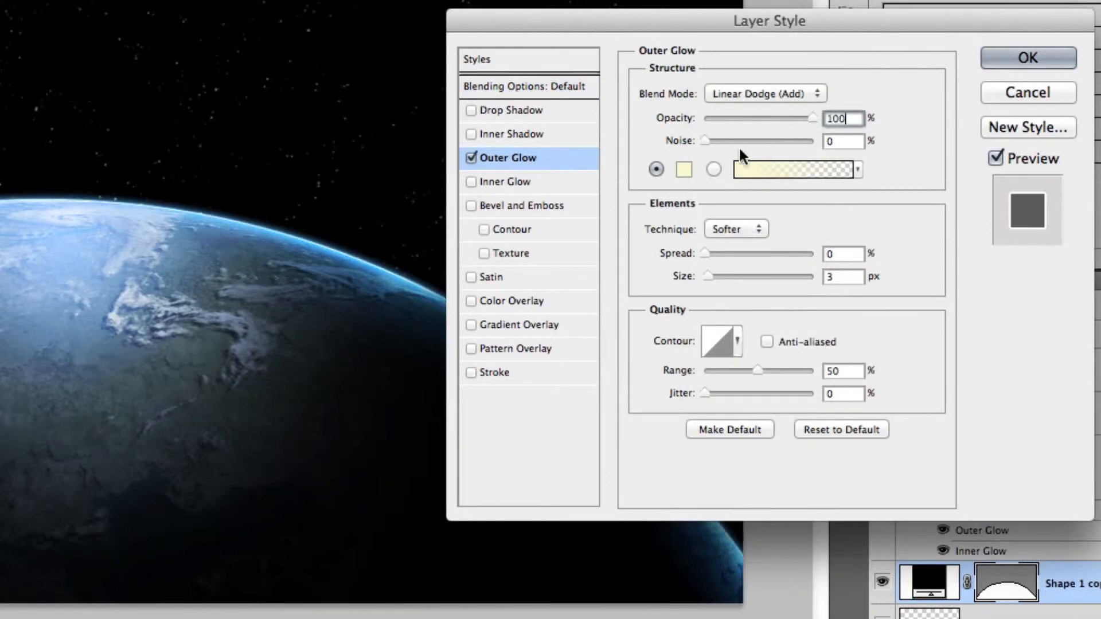
pyautogui.click(684, 169)
pyautogui.doubleClick(921, 482)
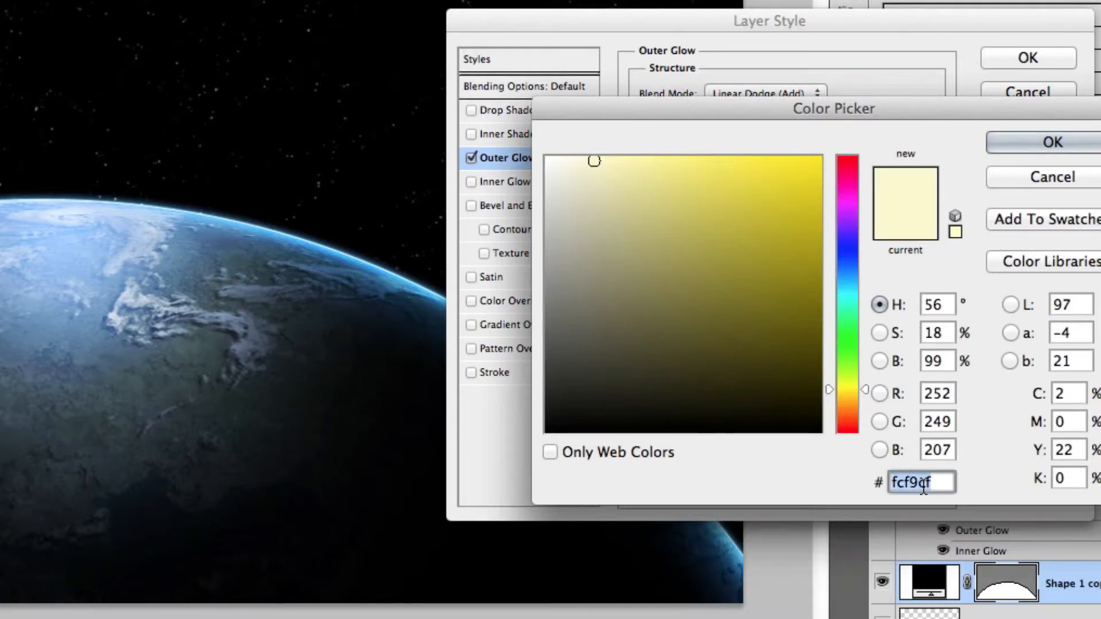
pyautogui.write('419aff')
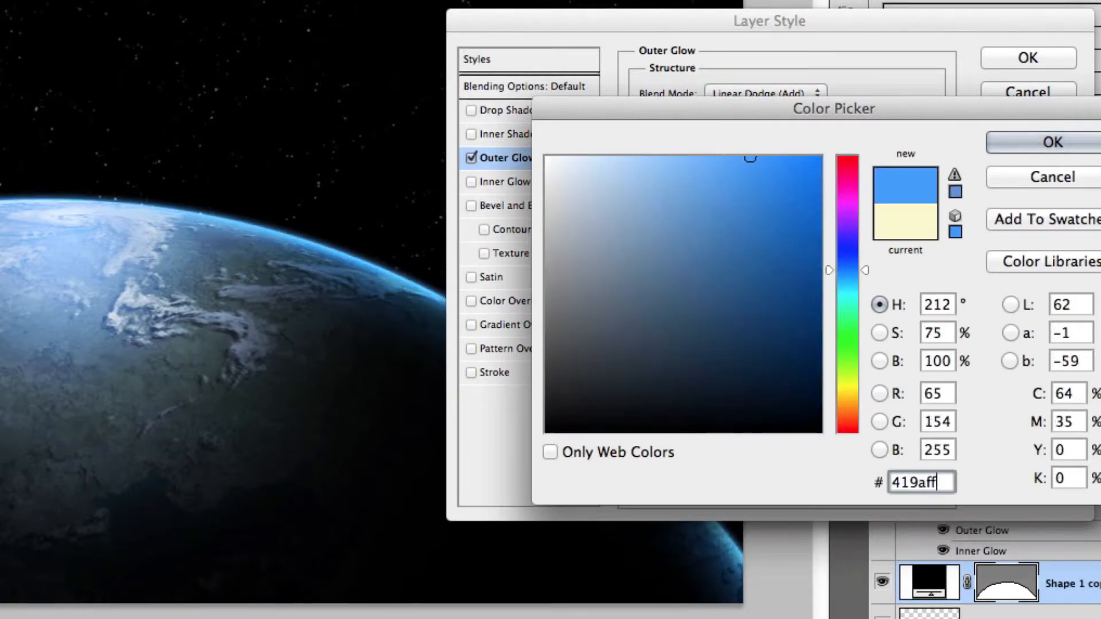
pyautogui.press('Return')
# - Set the Outer Glow's size to 155 px and its range to 60%, and apply the layer style
pyautogui.doubleClick(842, 276)
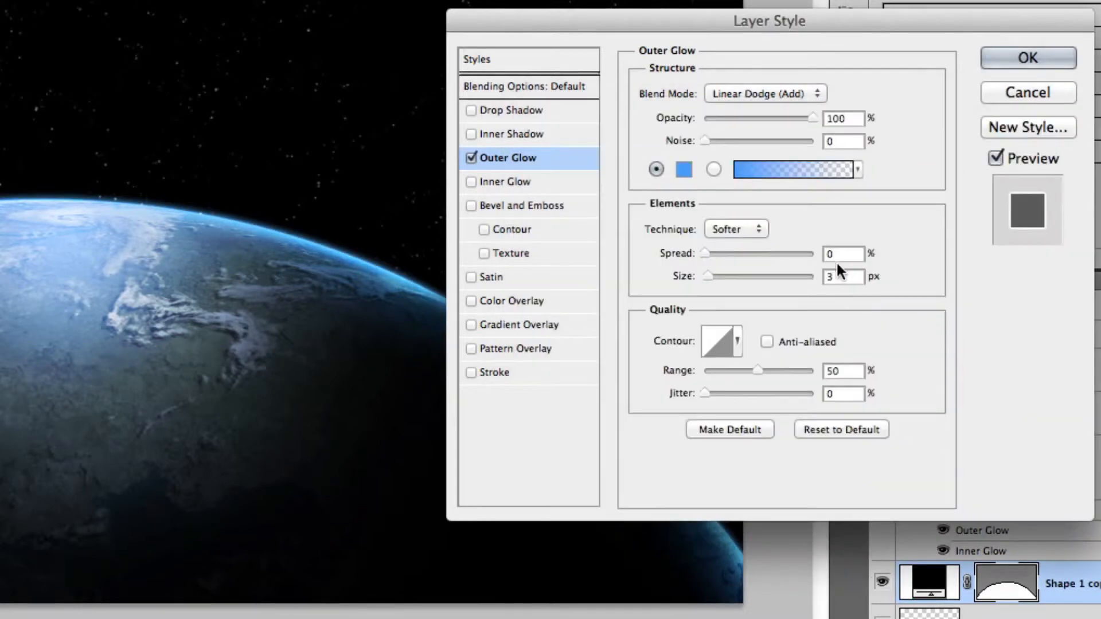
pyautogui.write('155')
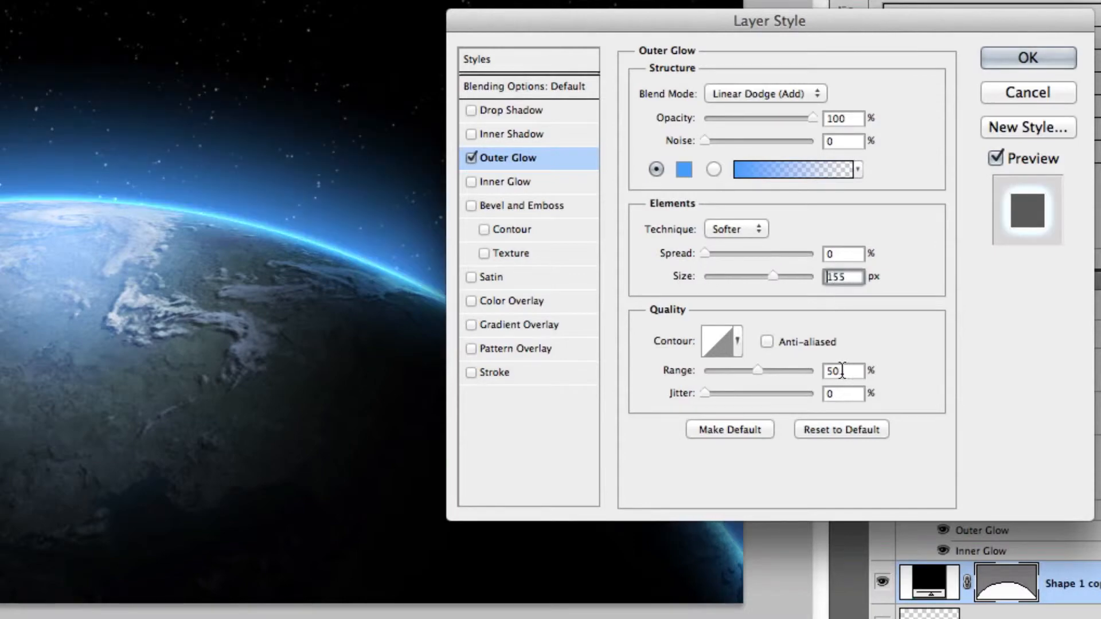
pyautogui.doubleClick(839, 371)
pyautogui.write('60')
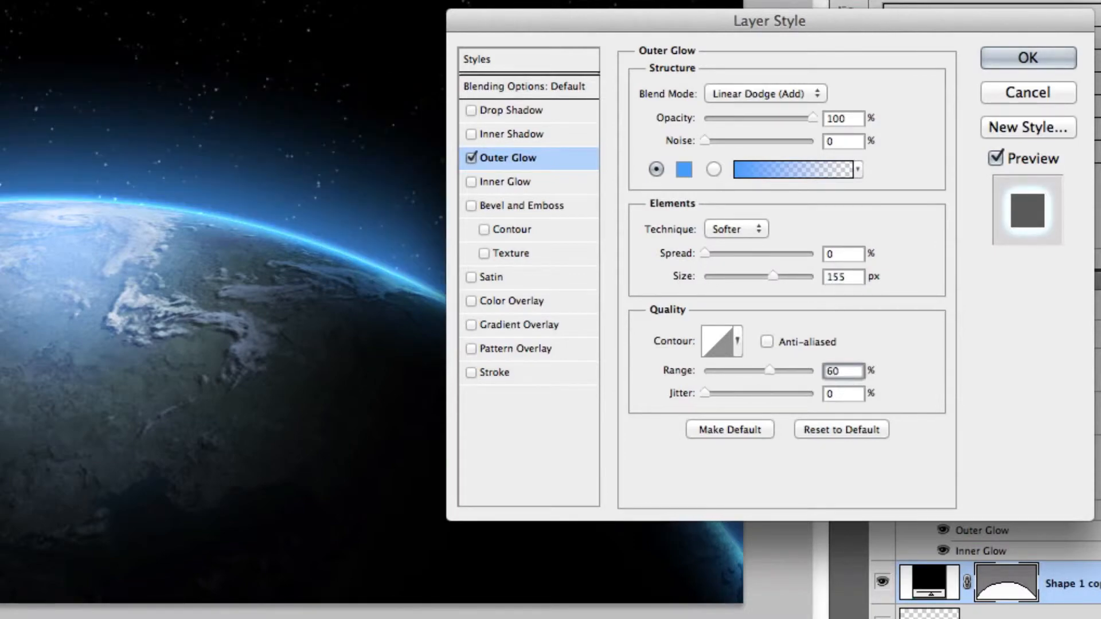
pyautogui.press('Return')
# - Narrow Shape 1 copy symmetrically about its centre to about 83% of its width with Free Transform
pyautogui.press('super+t')
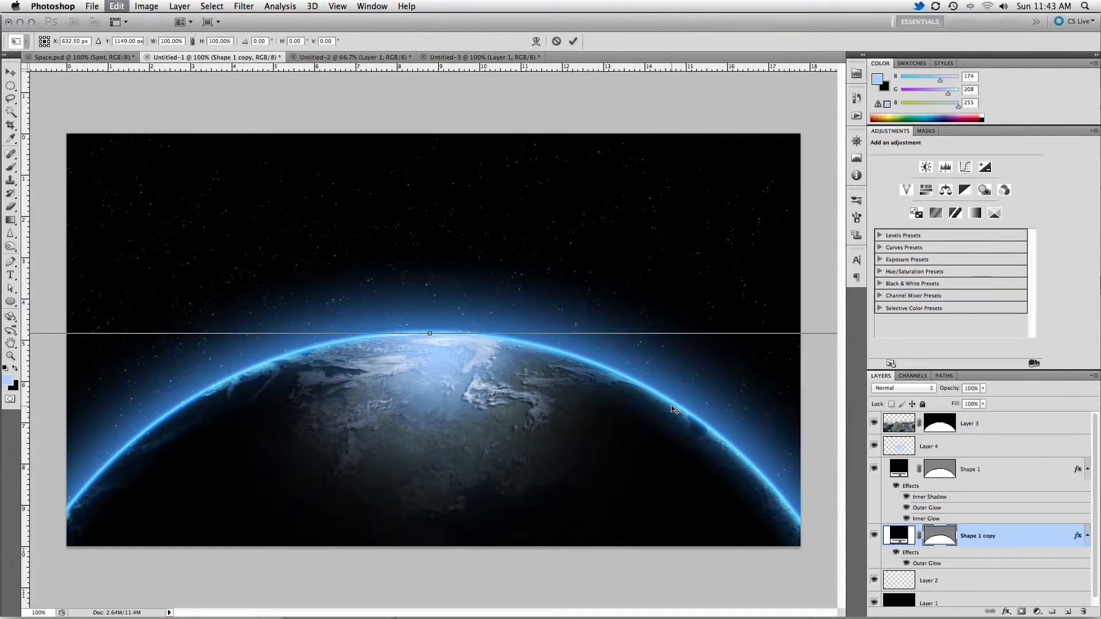
pyautogui.press('super+minus')
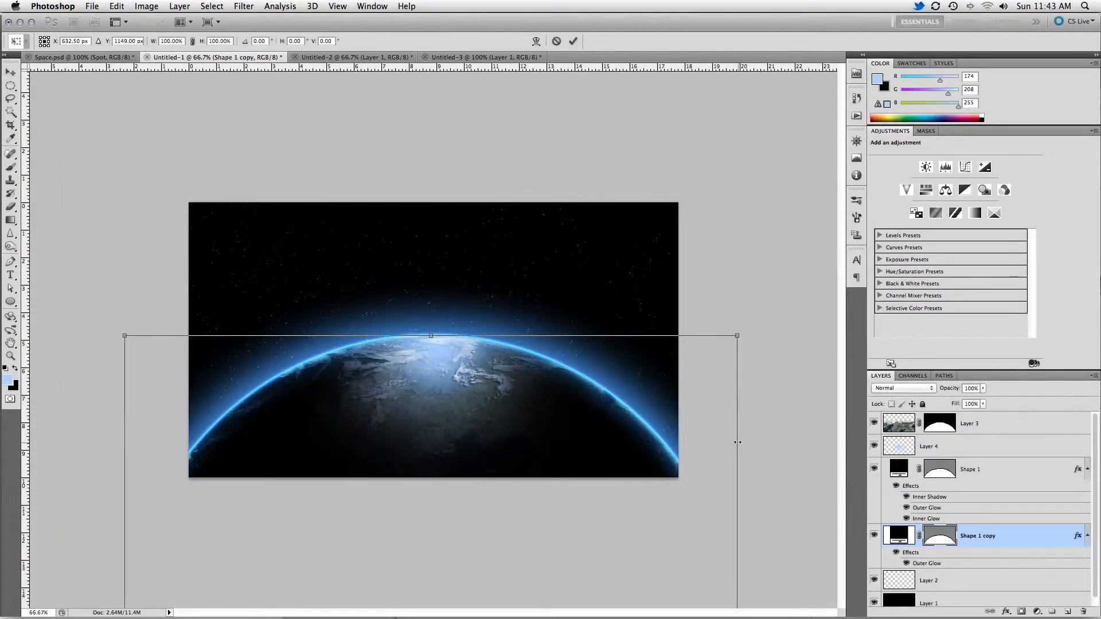
pyautogui.moveTo(737, 442); pyautogui.dragTo(685, 439)
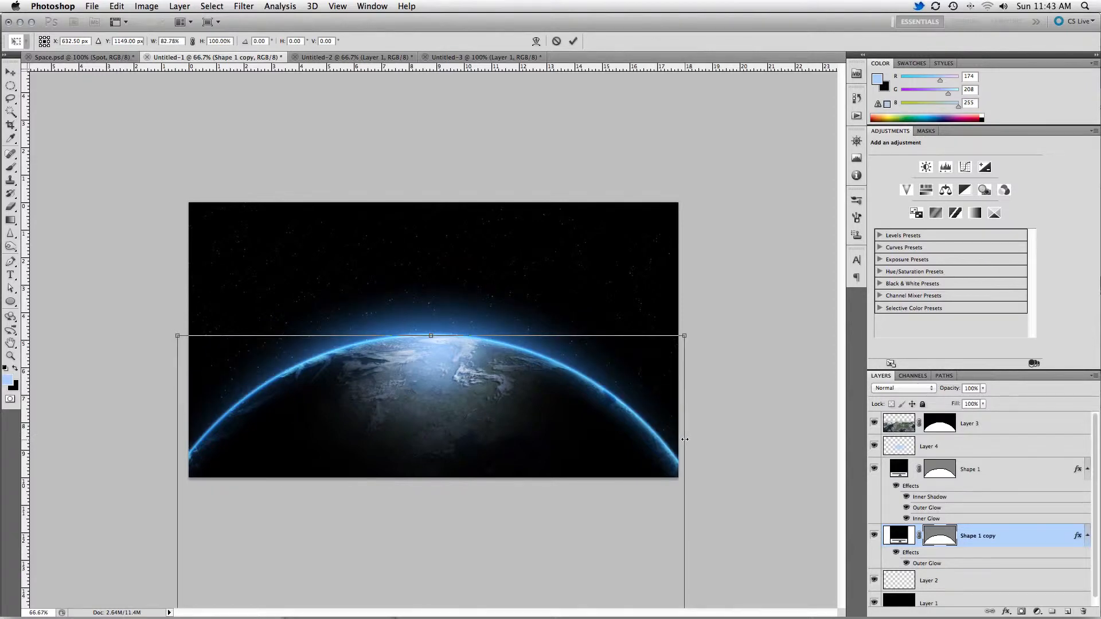
pyautogui.press('Return')
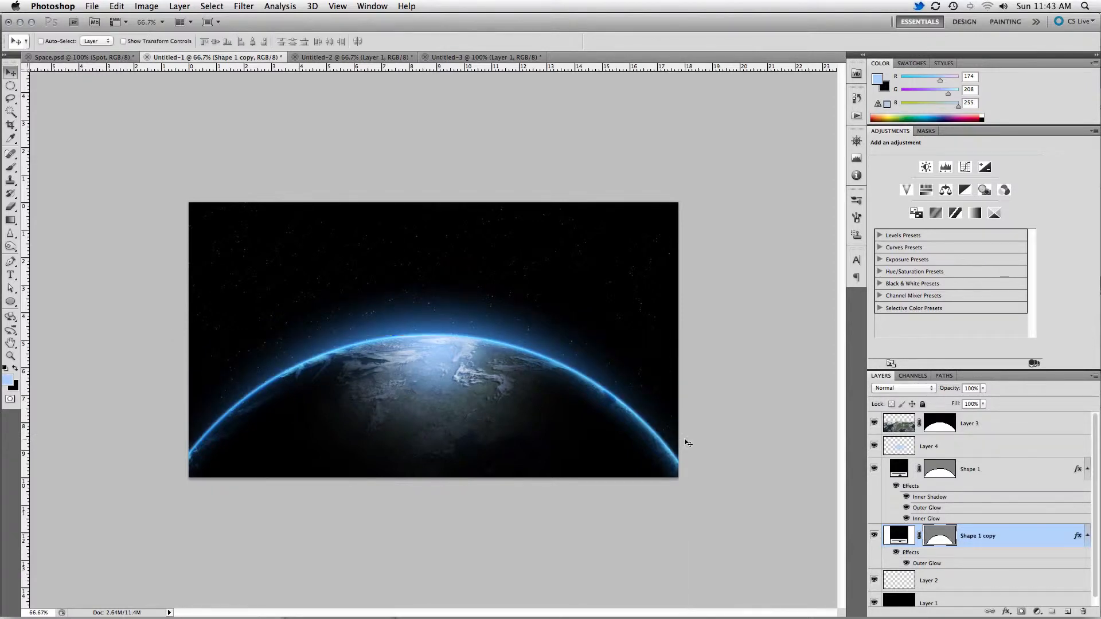
pyautogui.press('super+1')
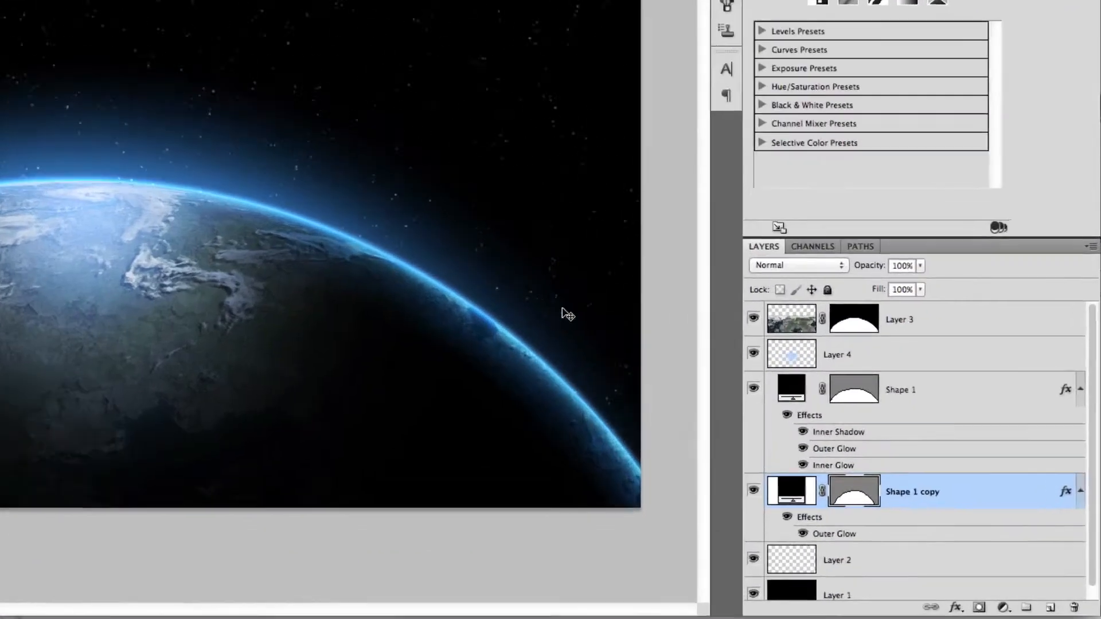
# - Paint a white sunrise glow behind the planet's top edge with a 200 px soft brush, on a new layer above Layer 2
pyautogui.scroll(-1, 964, 514)
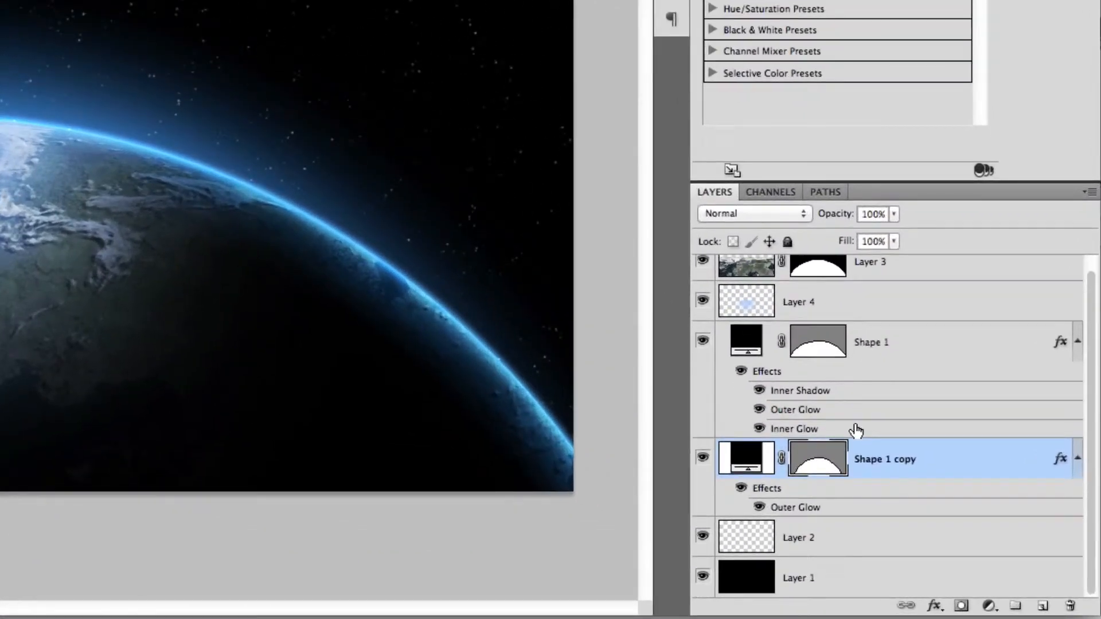
pyautogui.click(905, 538)
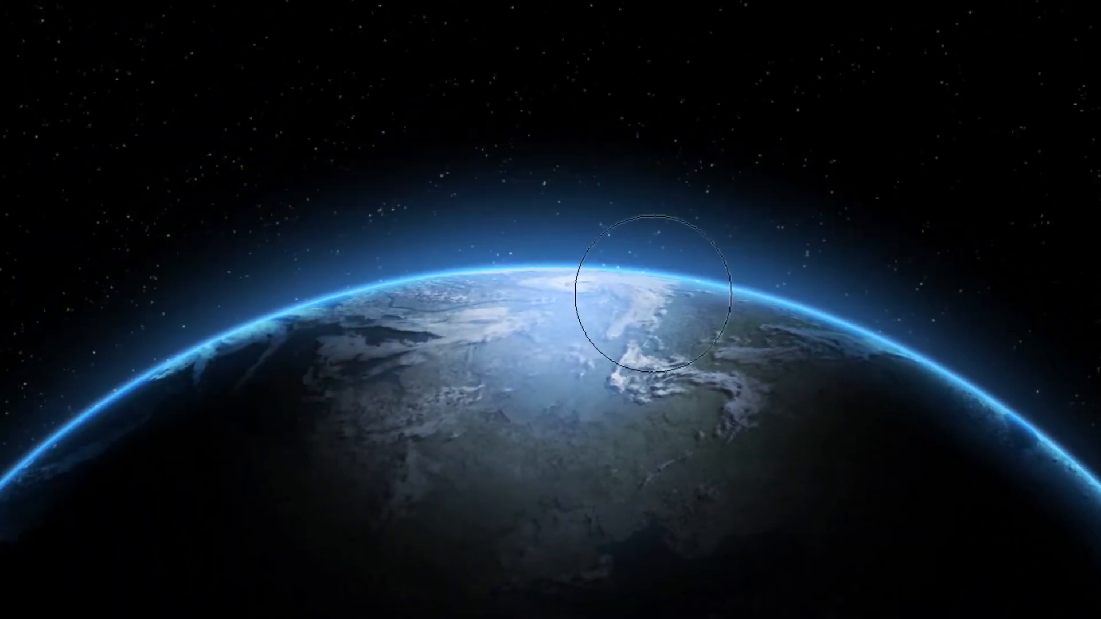
pyautogui.rightClick(627, 291)
pyautogui.press('Return')
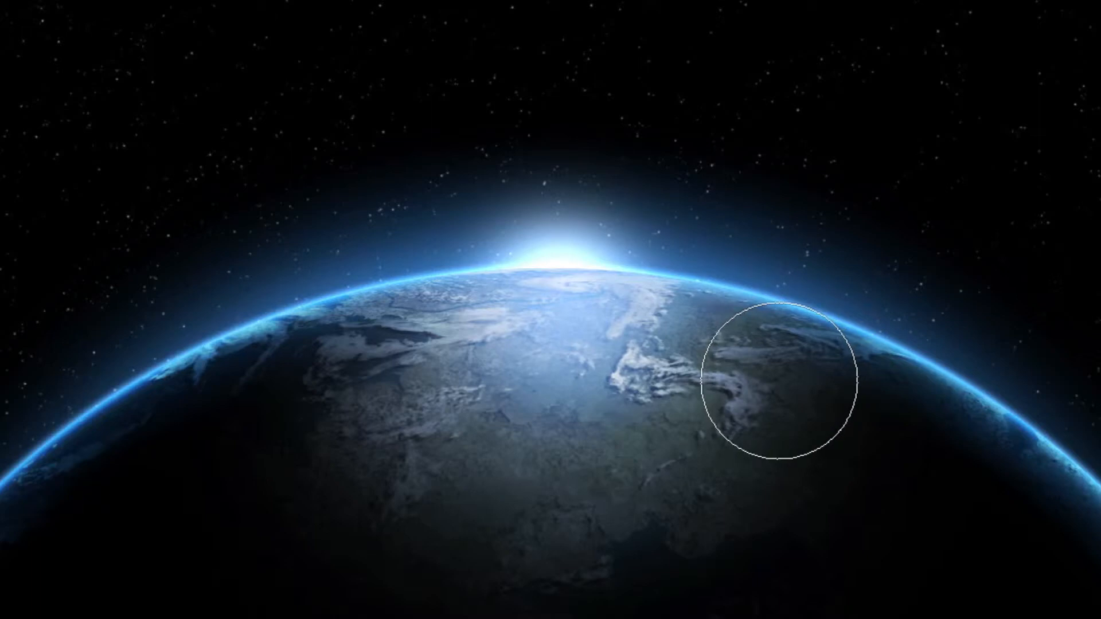
# - Create a new layer, Layer 6, and paint a short straight horizontal white line above the sunrise glow with a 7 px soft brush
pyautogui.hotkey('ctrl', 'shift', 'n')
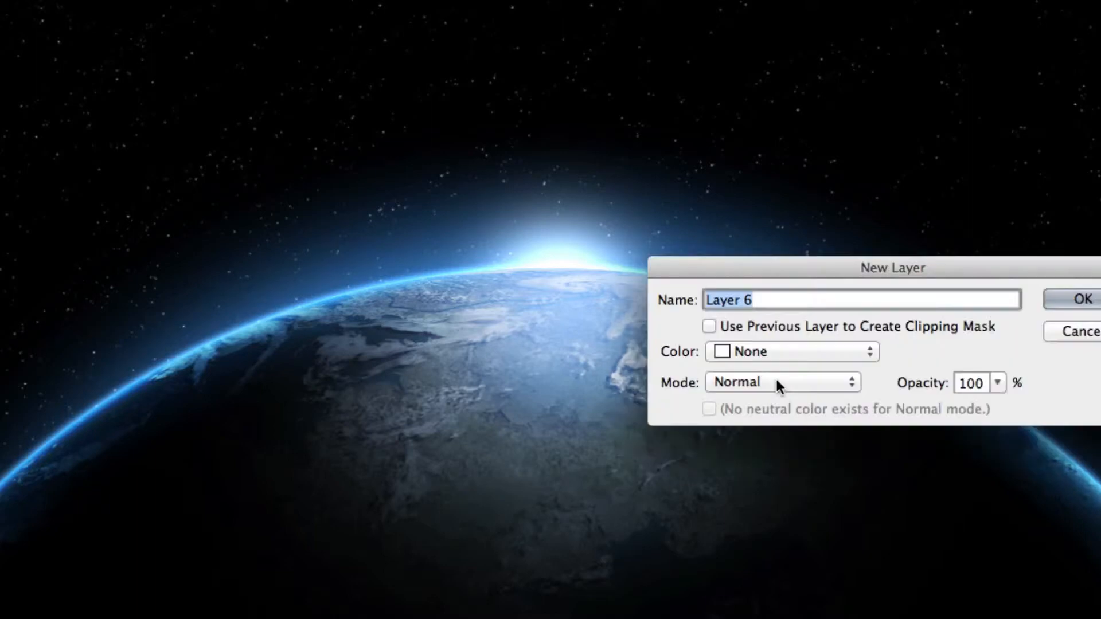
pyautogui.press('Return')
pyautogui.rightClick(634, 297)
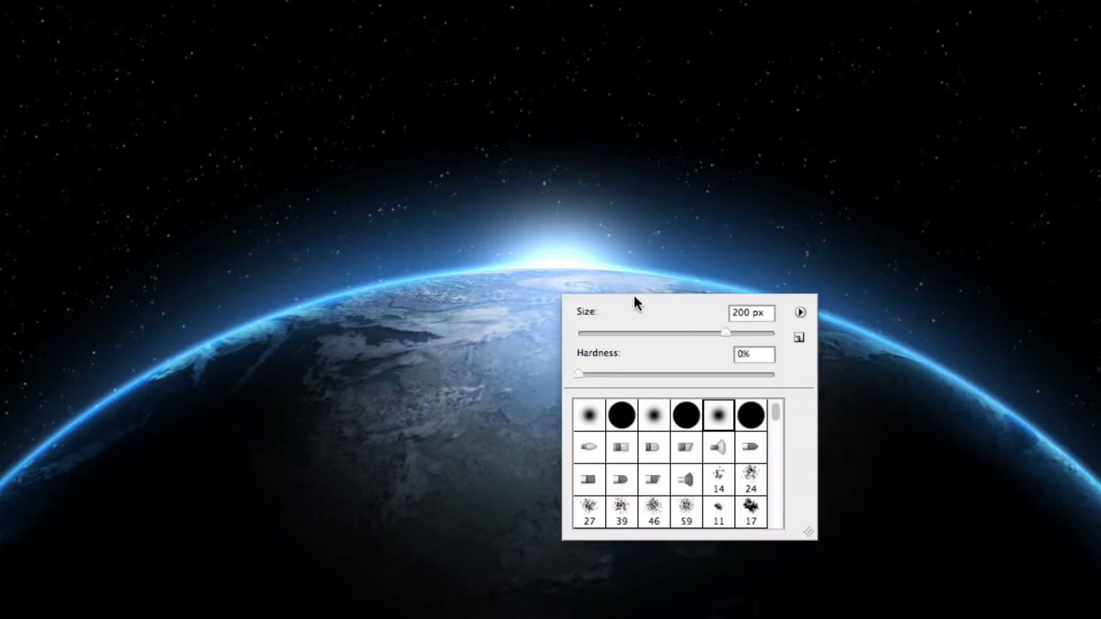
pyautogui.click(737, 312)
pyautogui.write('7')
pyautogui.press('Return')
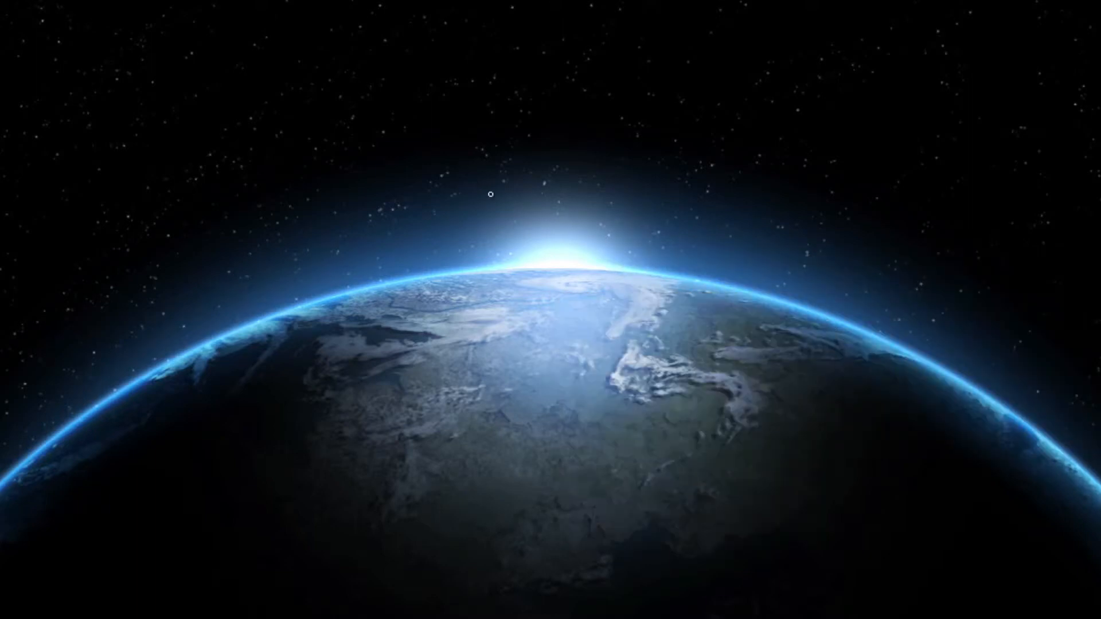
pyautogui.moveTo(481, 197); pyautogui.dragTo(653, 197)
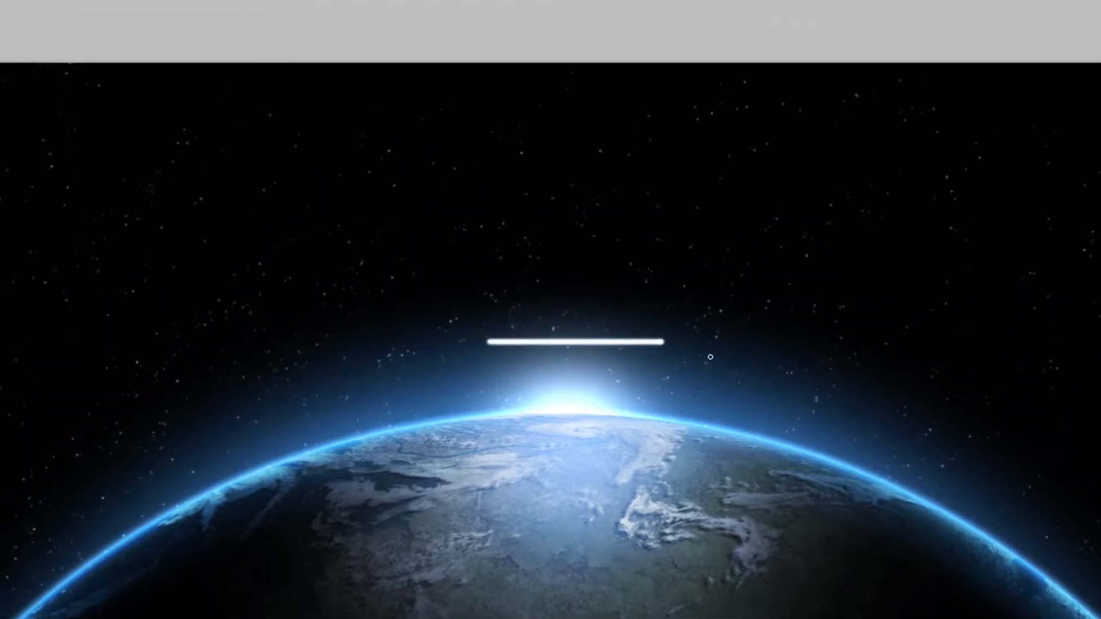
# - Apply Motion Blur to Layer 6's white line at a 0° angle and 500 pixels distance, and lower the streak to the planet's top edge
pyautogui.press('v')
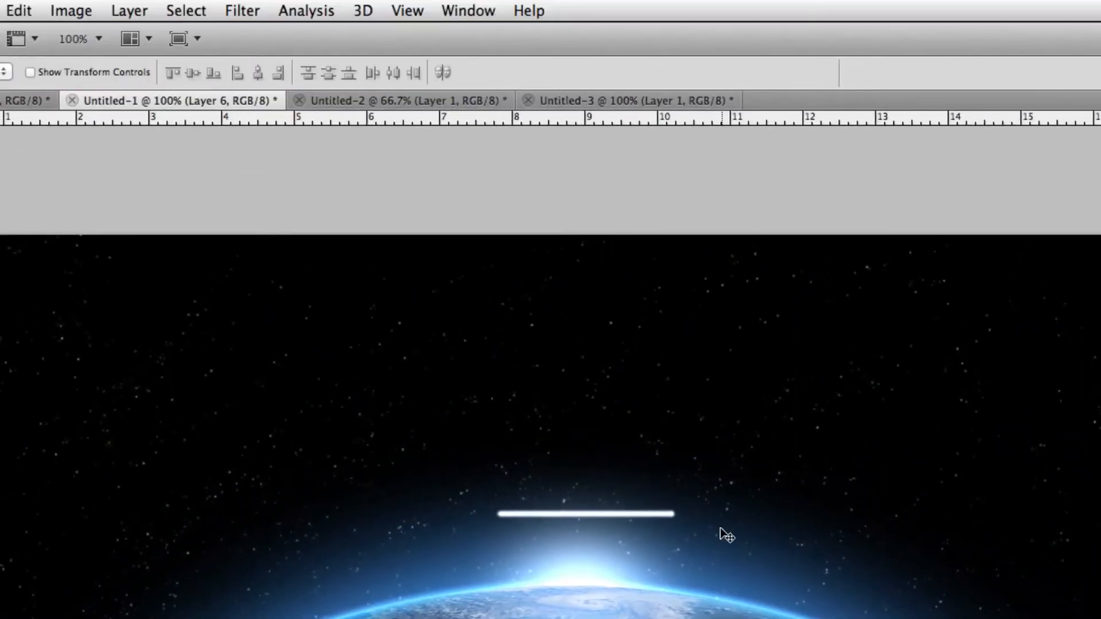
pyautogui.click(253, 13)
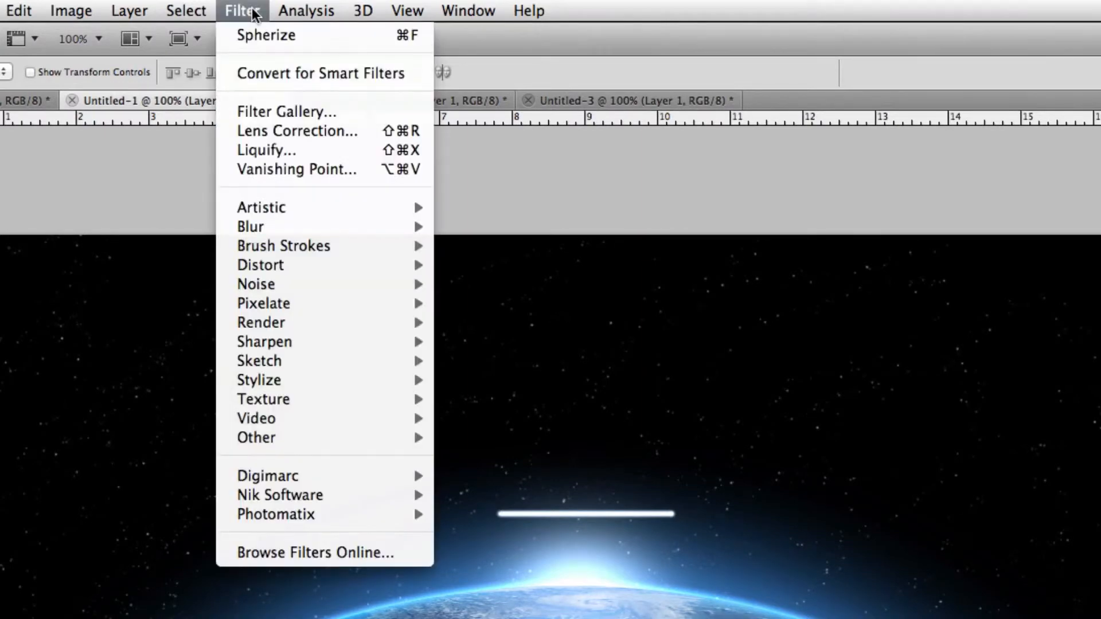
pyautogui.moveTo(349, 224)
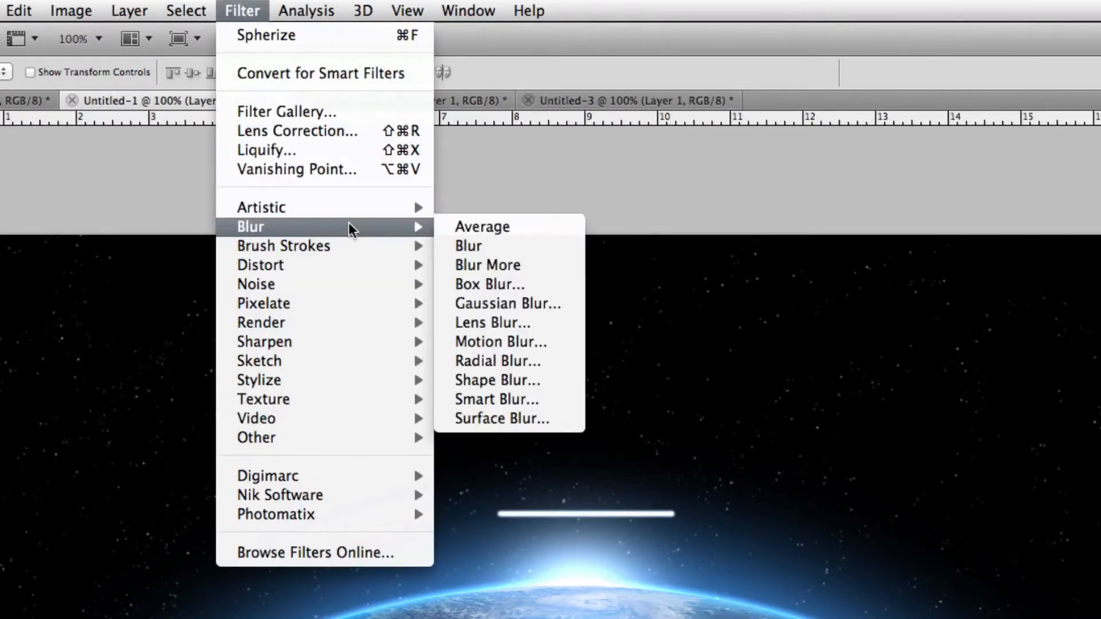
pyautogui.click(513, 342)
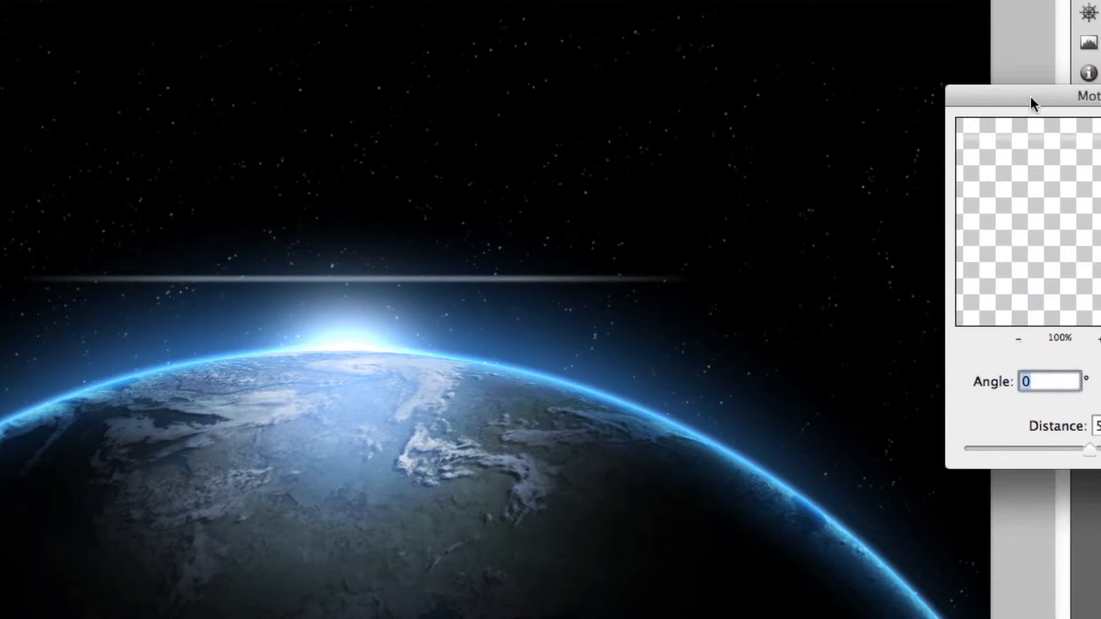
pyautogui.moveTo(1030, 97); pyautogui.dragTo(781, 96)
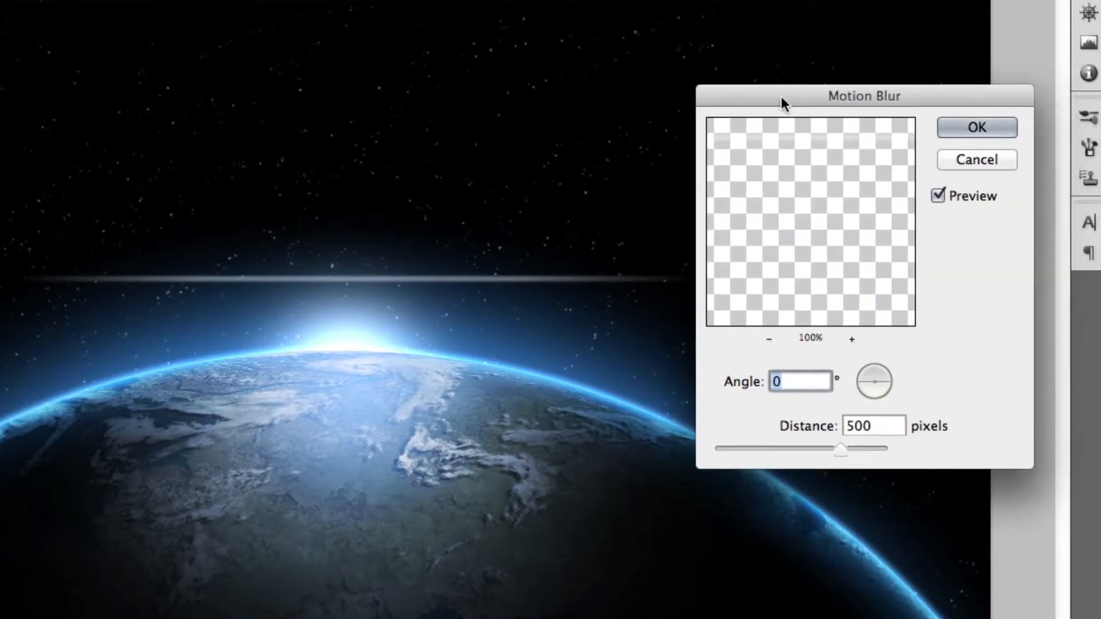
pyautogui.doubleClick(880, 428)
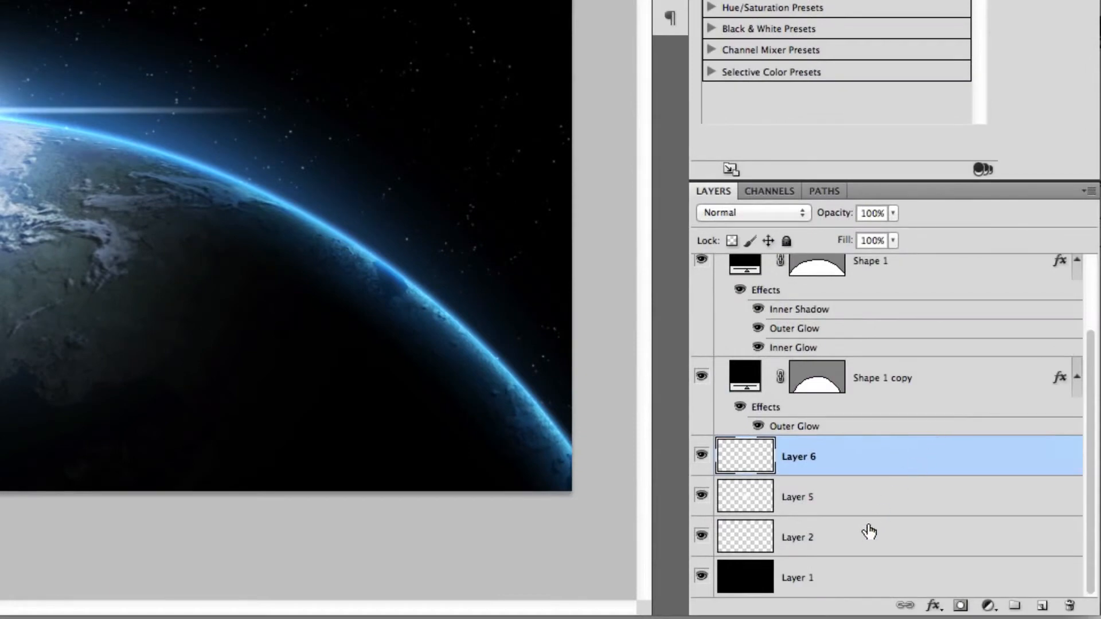
# - Create a new layer directly above Layer 2 and set the foreground colour to #3e78cf
pyautogui.click(864, 540)
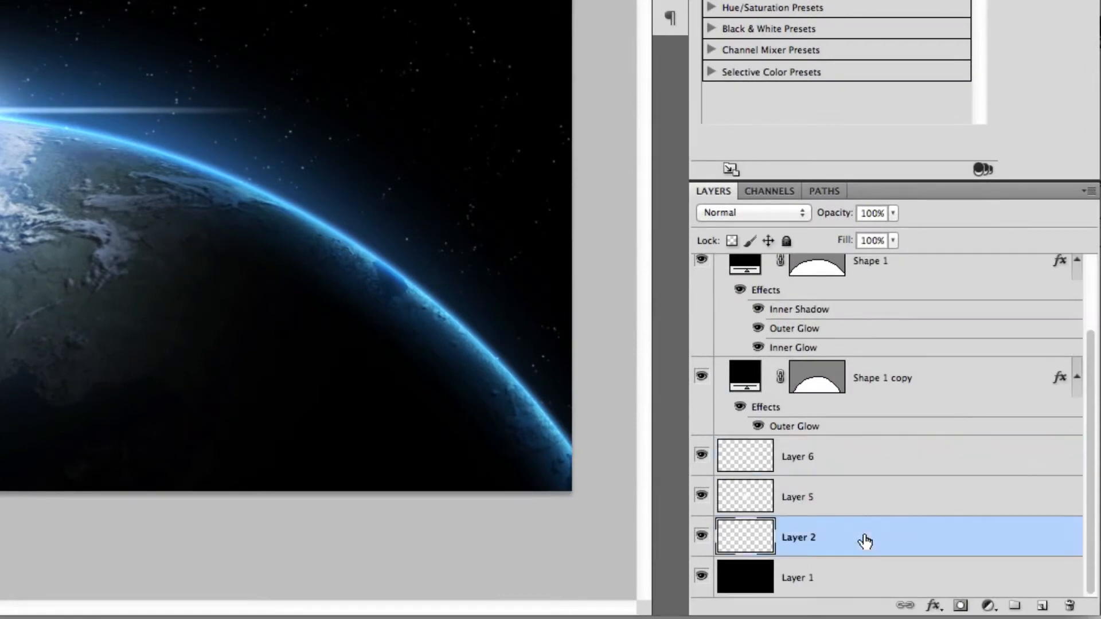
pyautogui.click(1042, 606)
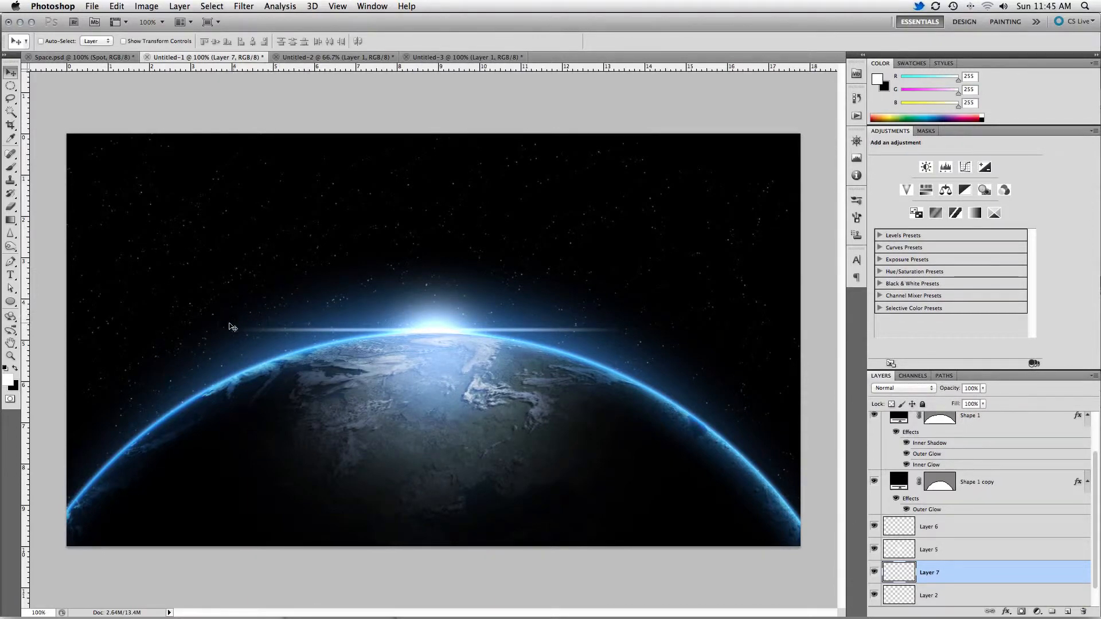
pyautogui.click(11, 380)
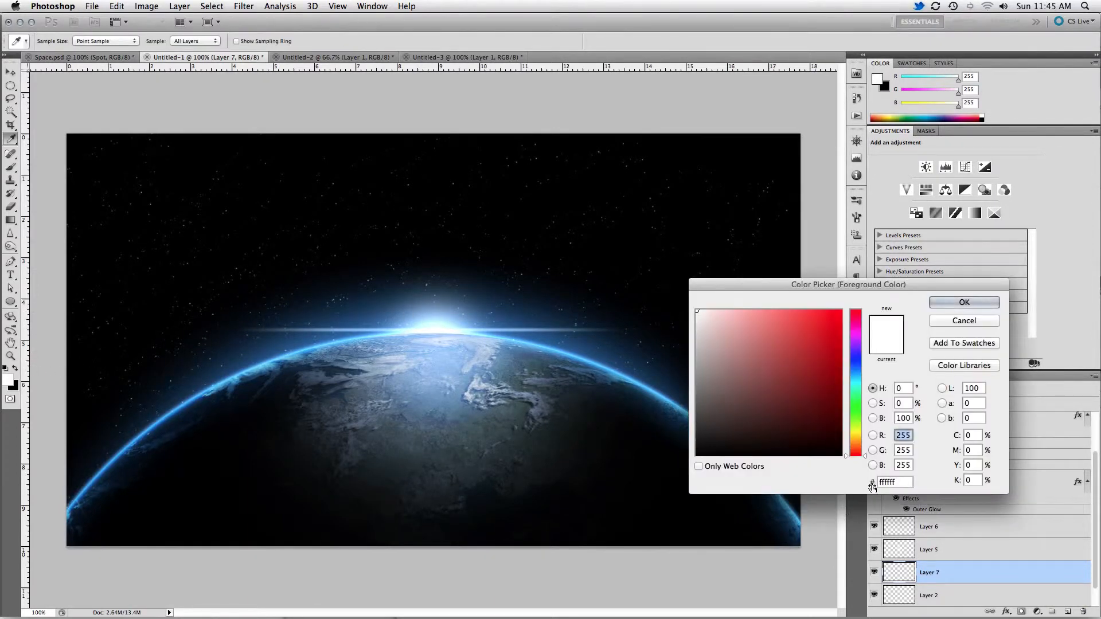
pyautogui.doubleClick(894, 483)
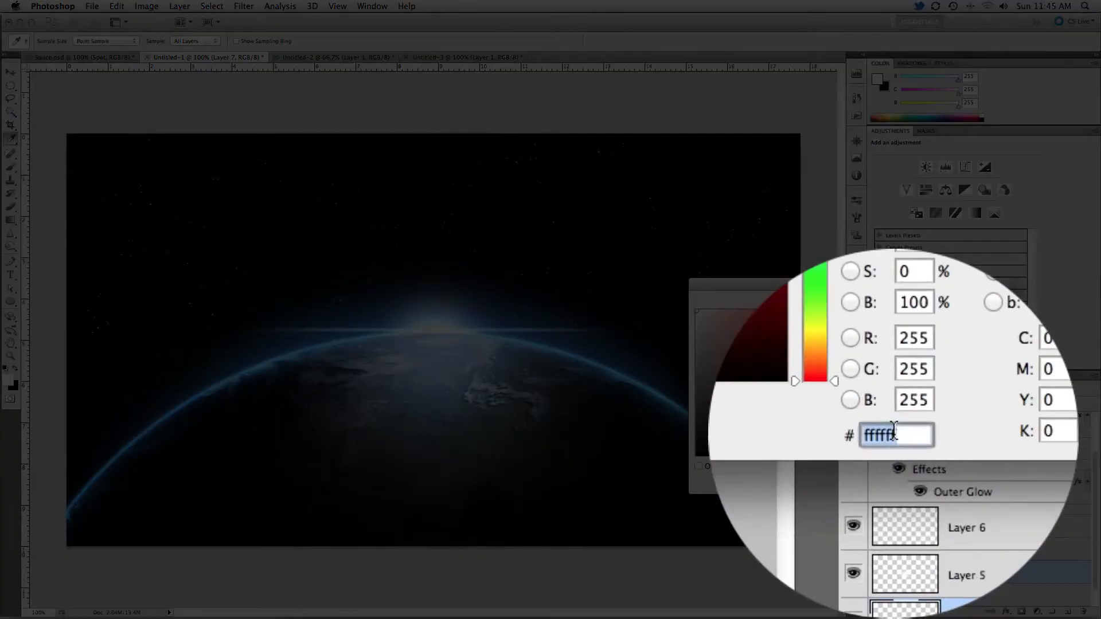
pyautogui.write('3e78')
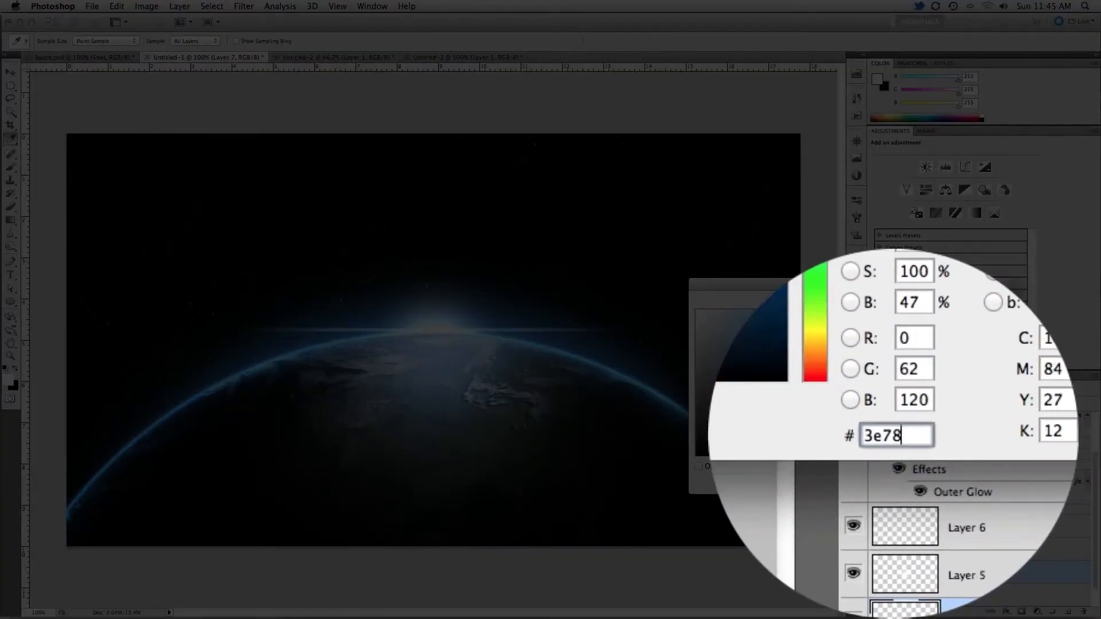
pyautogui.write('cf')
pyautogui.press('Return')
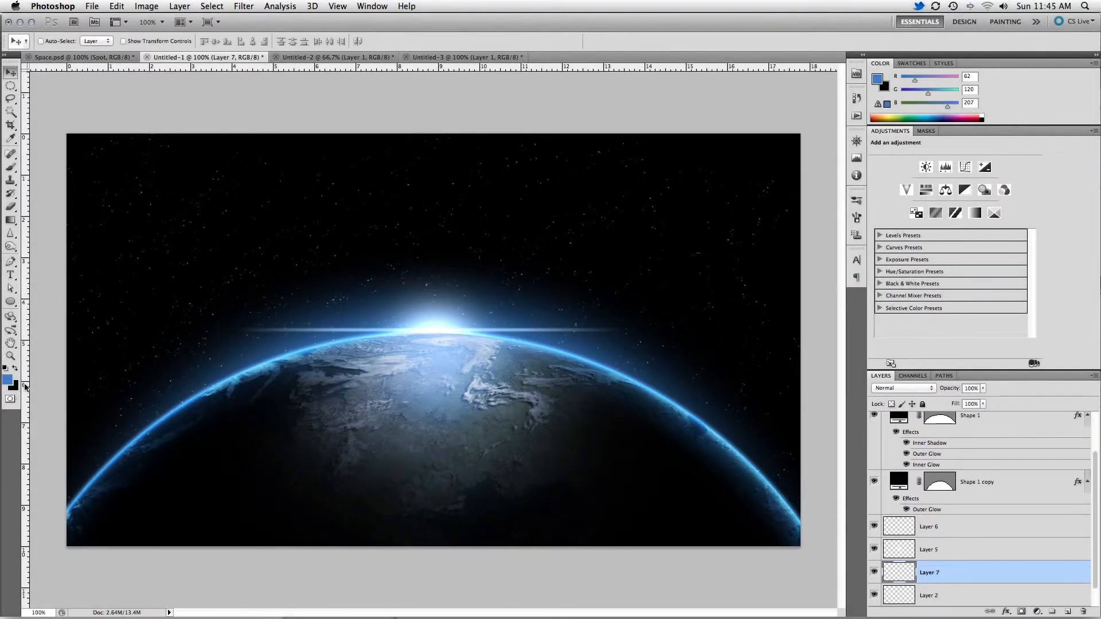
# - Render Clouds in the blue foreground and black background colours on the new layer above Layer 2
pyautogui.click(242, 7)
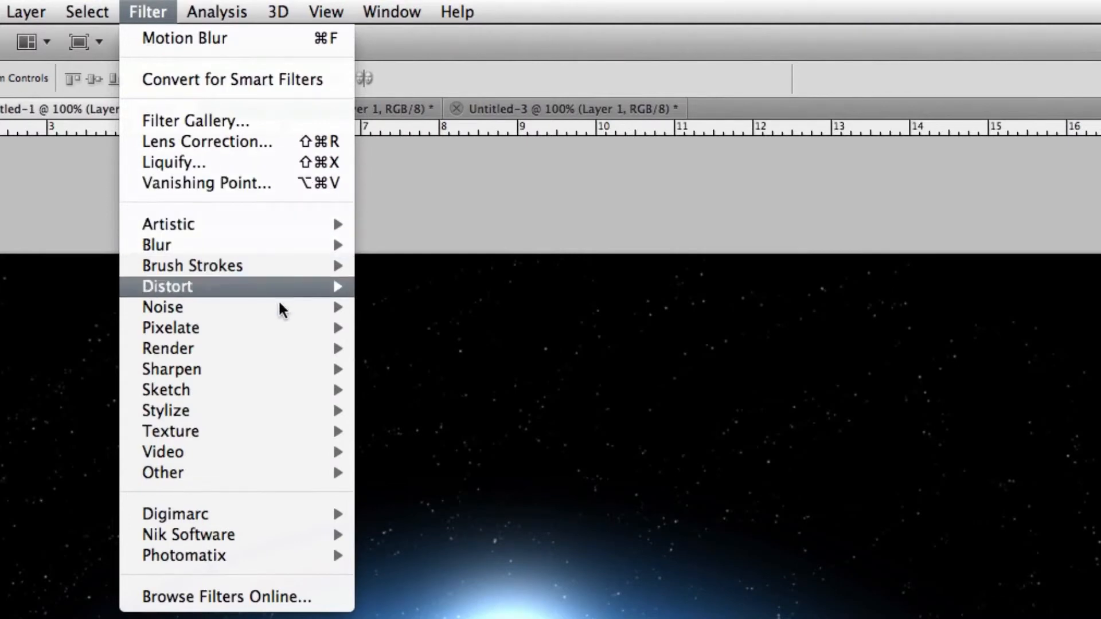
pyautogui.moveTo(292, 350)
pyautogui.click(387, 347)
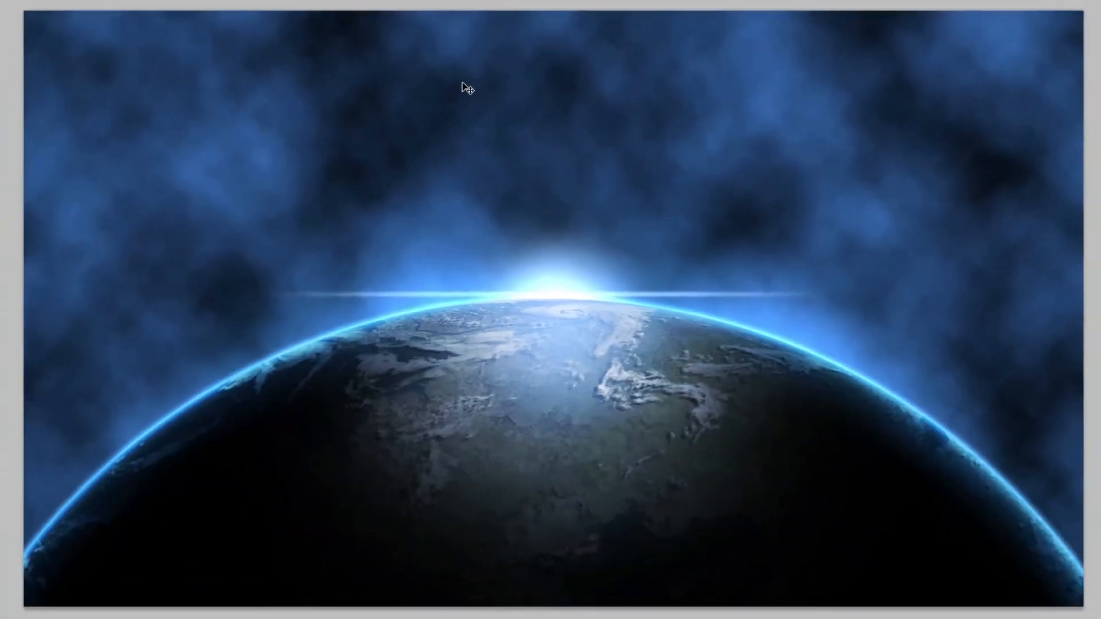